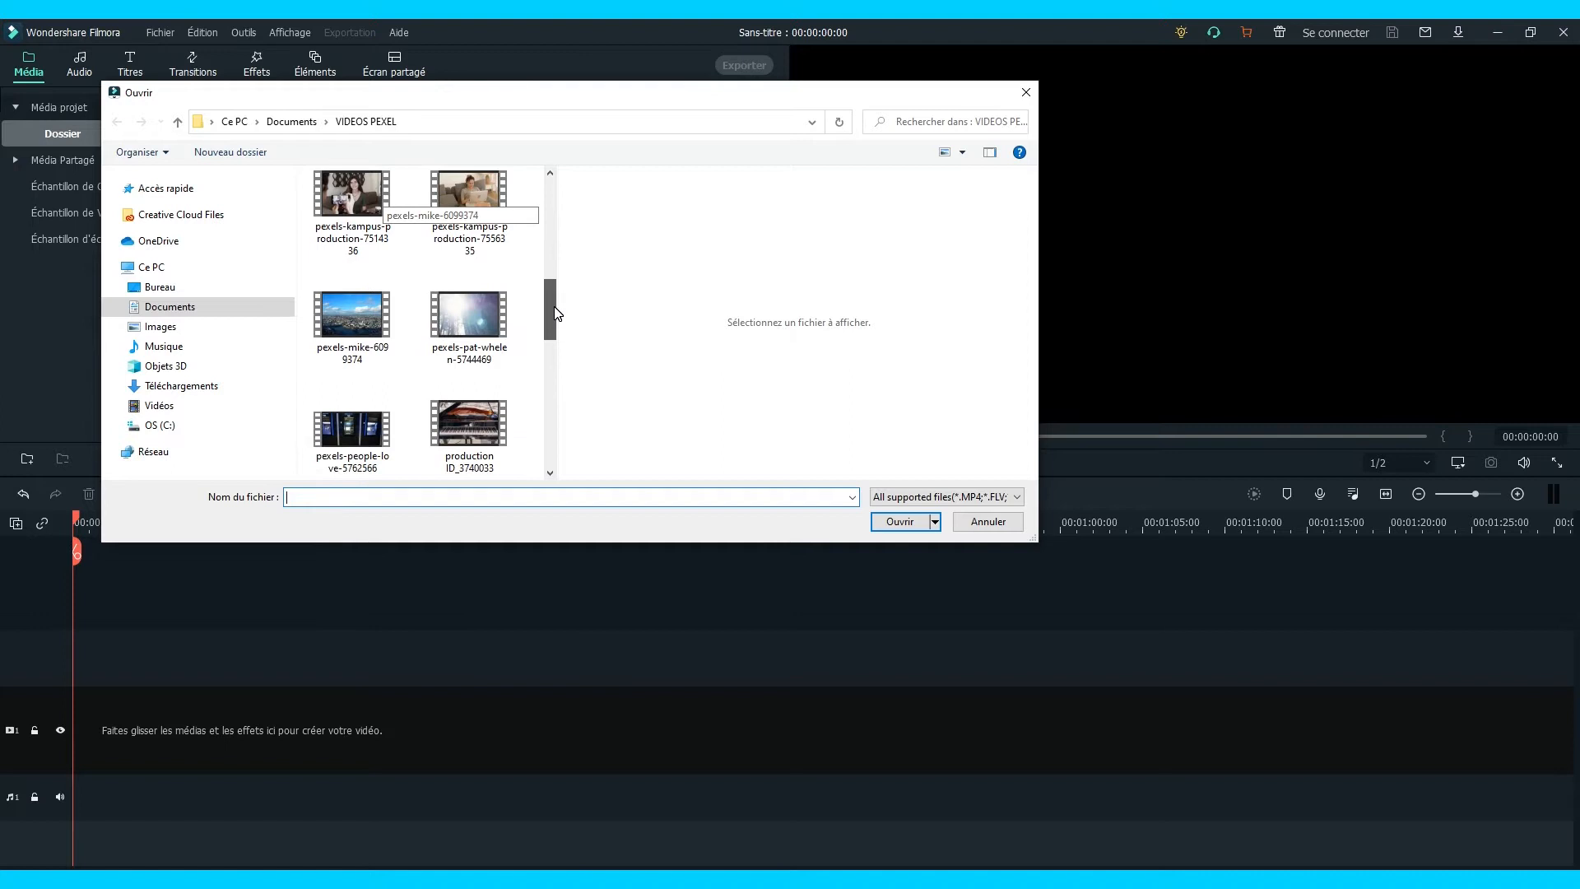
Import the video pexels-ambientnature-atmosphere-5727634 from the VIDEOS PEXEL folder into the project media.
drag(557, 313, 545, 263)
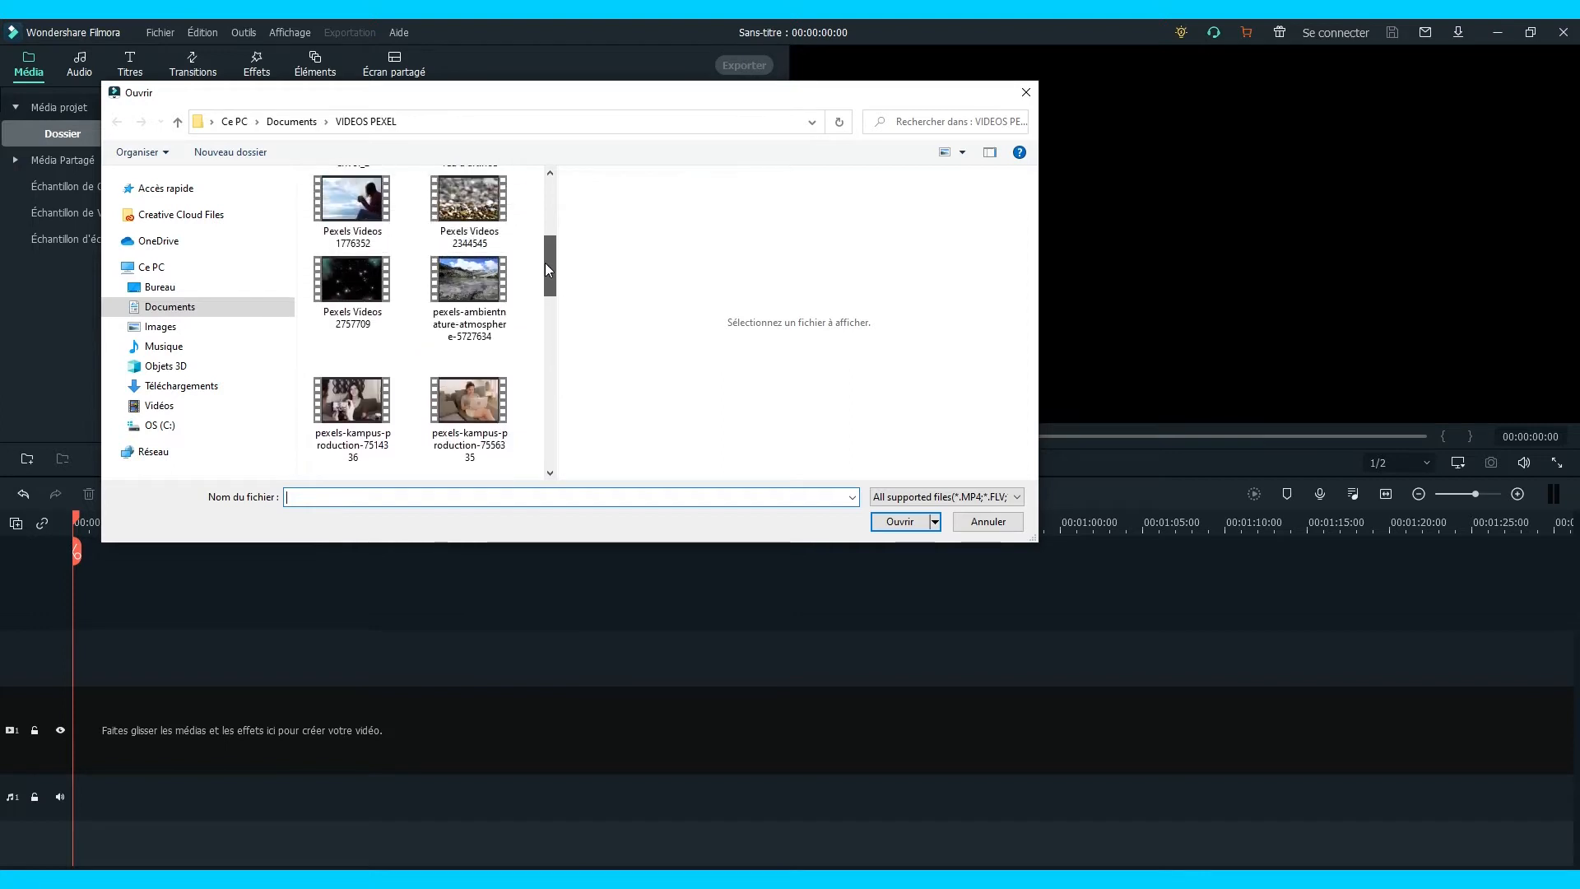
click(462, 283)
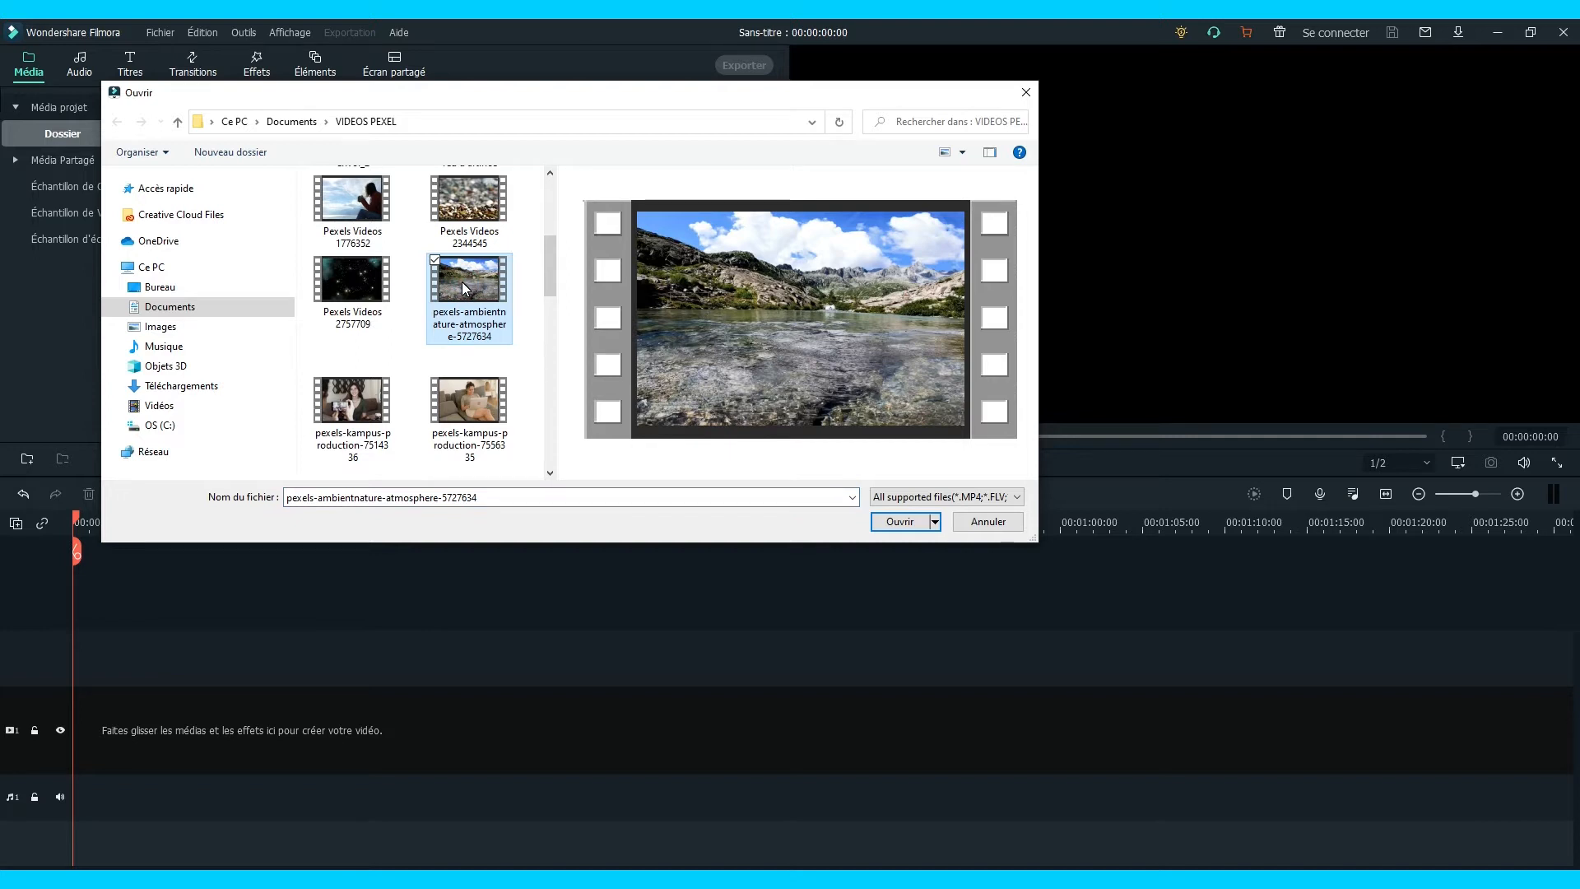
double_click(462, 281)
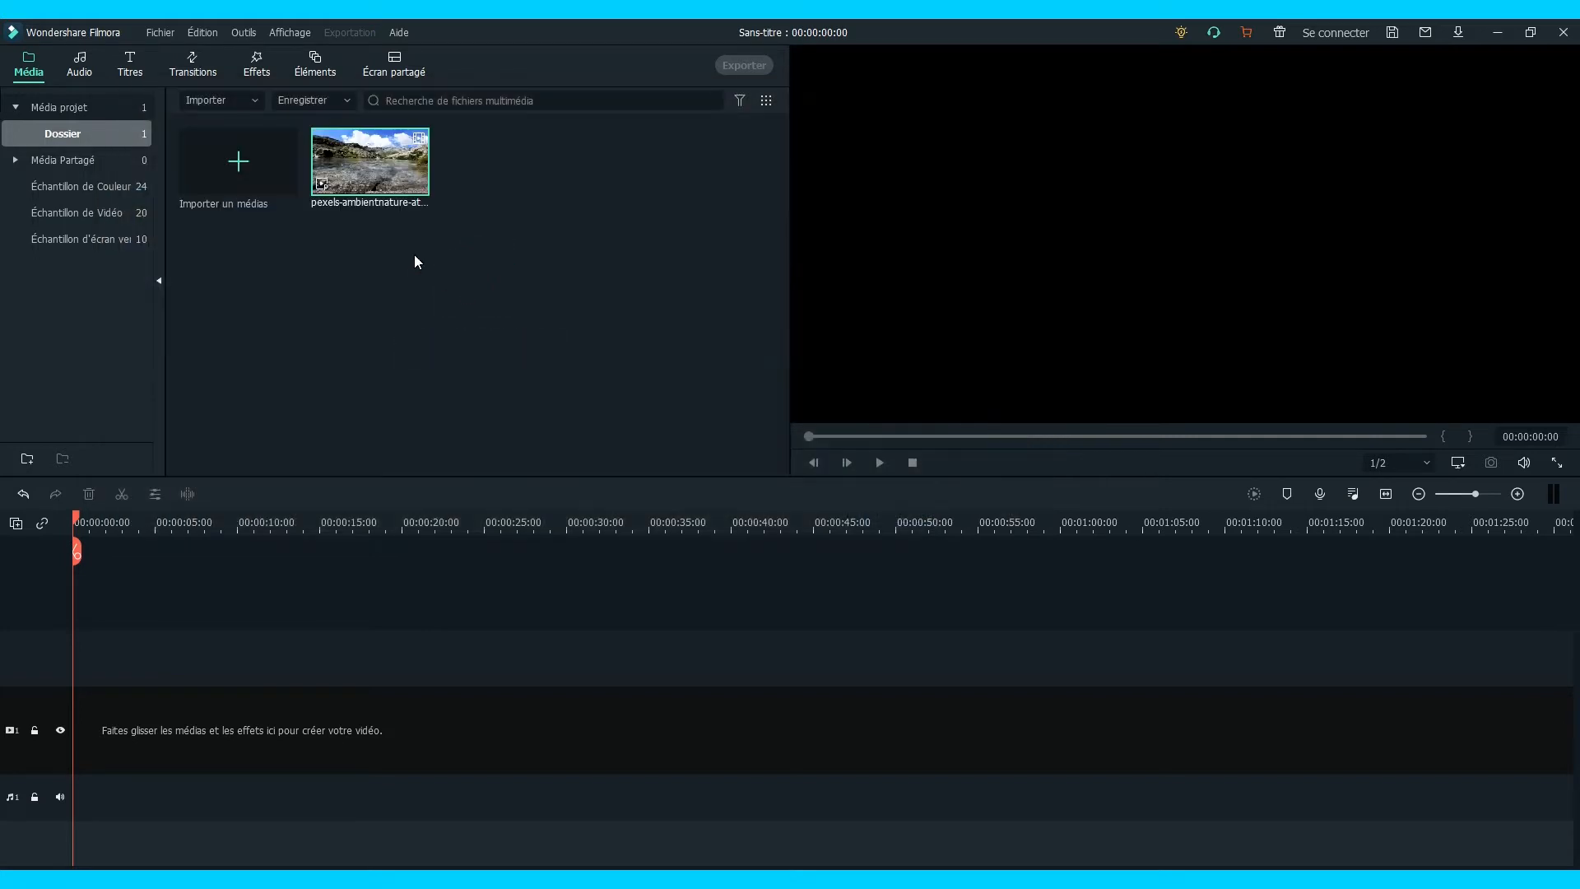
Preview the mountain lake clip and mark its in point at about 00:00:05:19 and its out point at about 00:00:11:26.
click(349, 156)
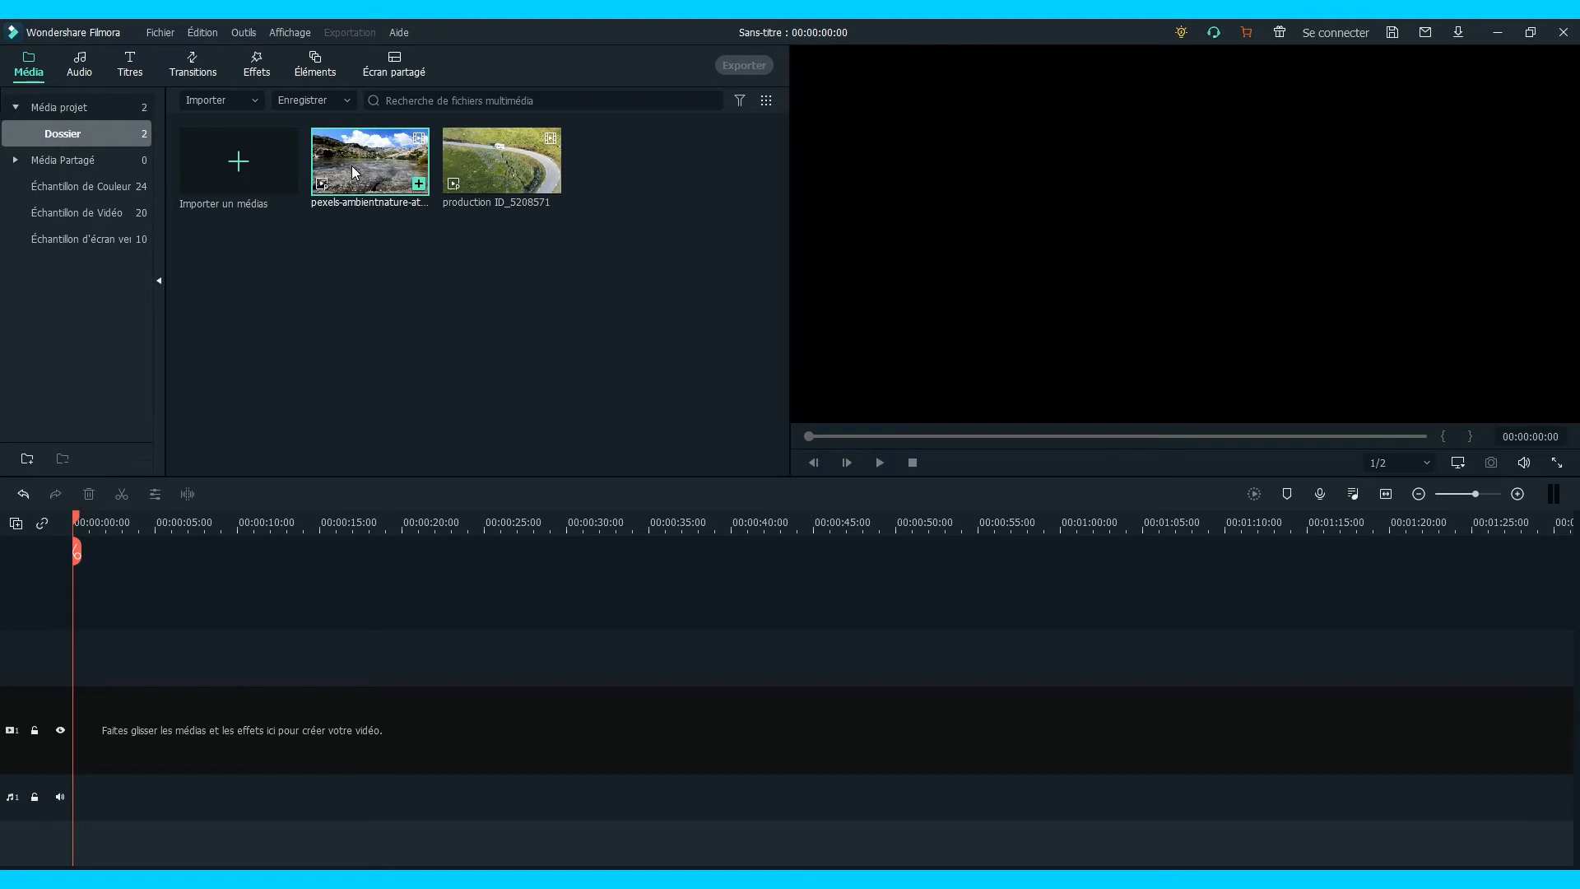
double_click(355, 174)
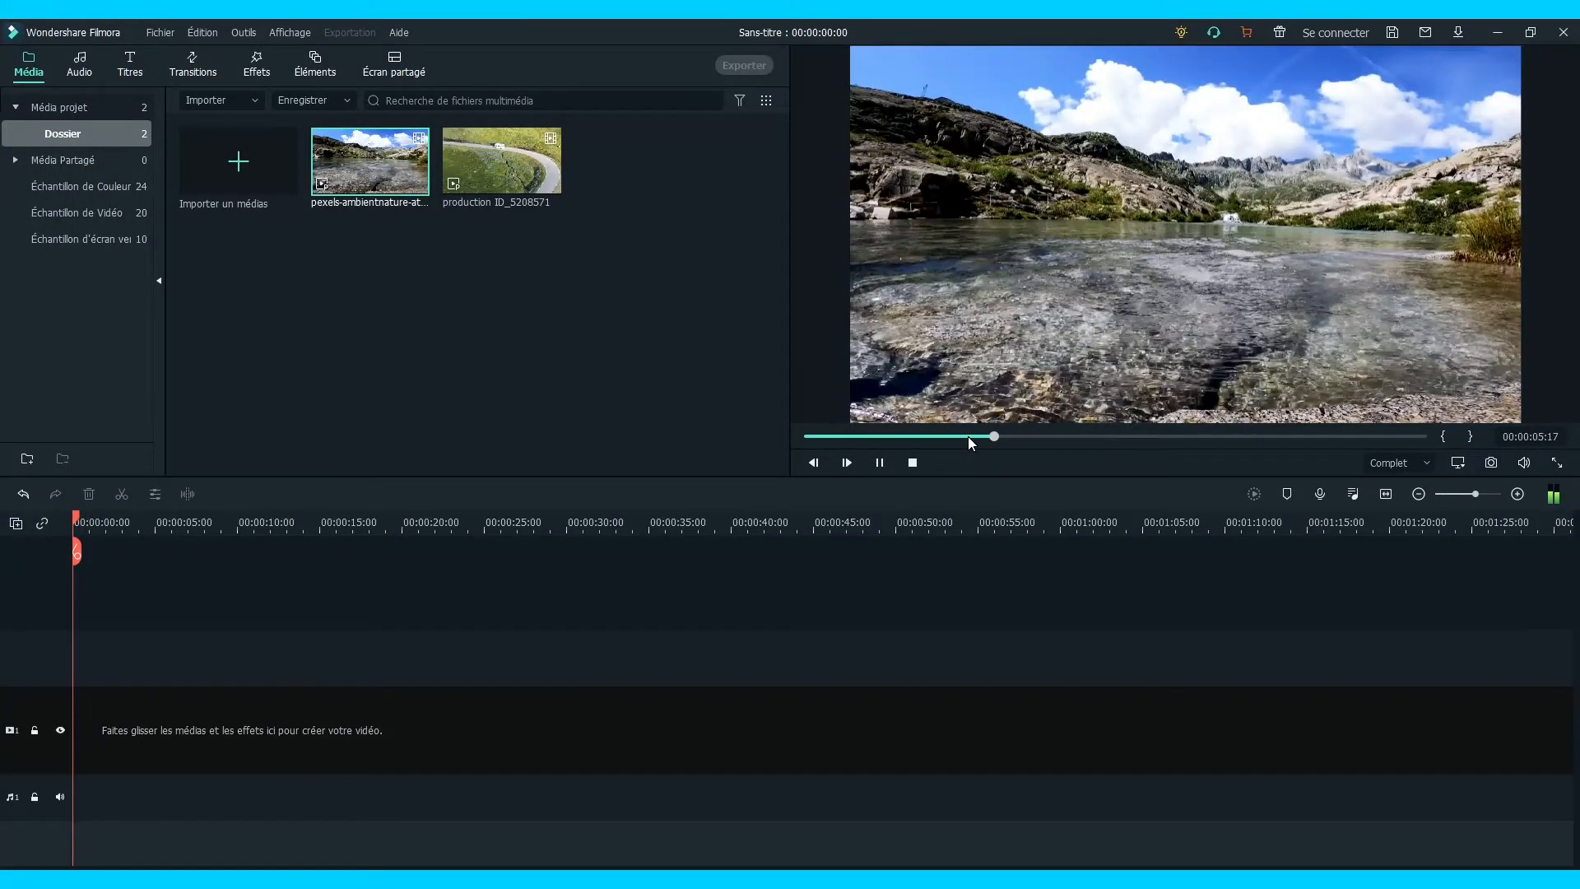
key(i)
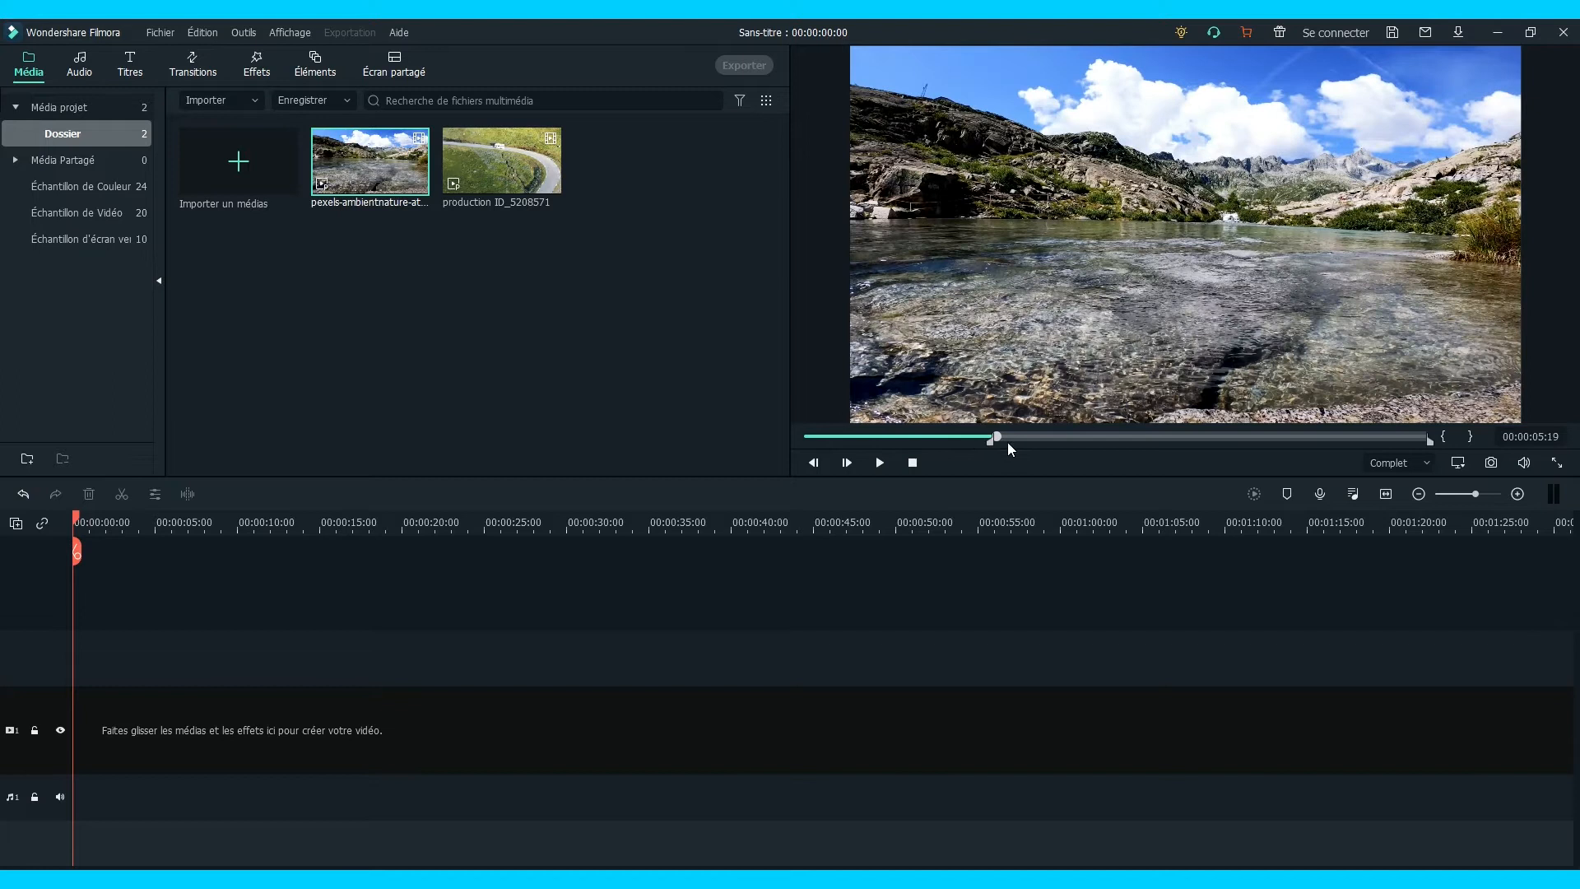
key(space)
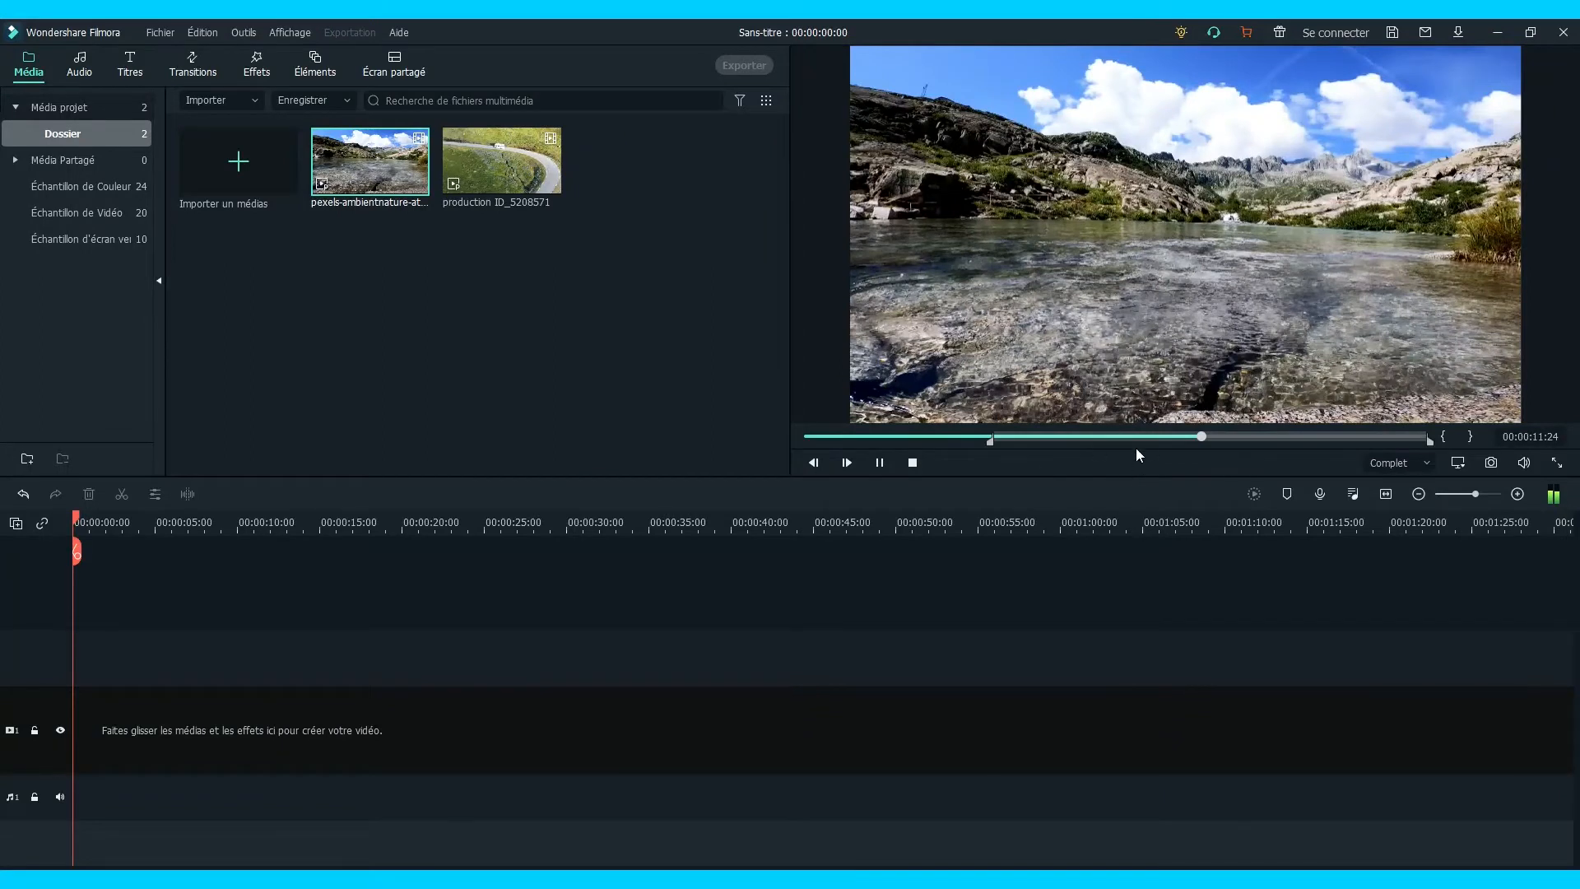
key(o)
Add the marked lake segment to the timeline, keeping the project settings at 1920 x 1080 25fps.
mouse_move(344, 179)
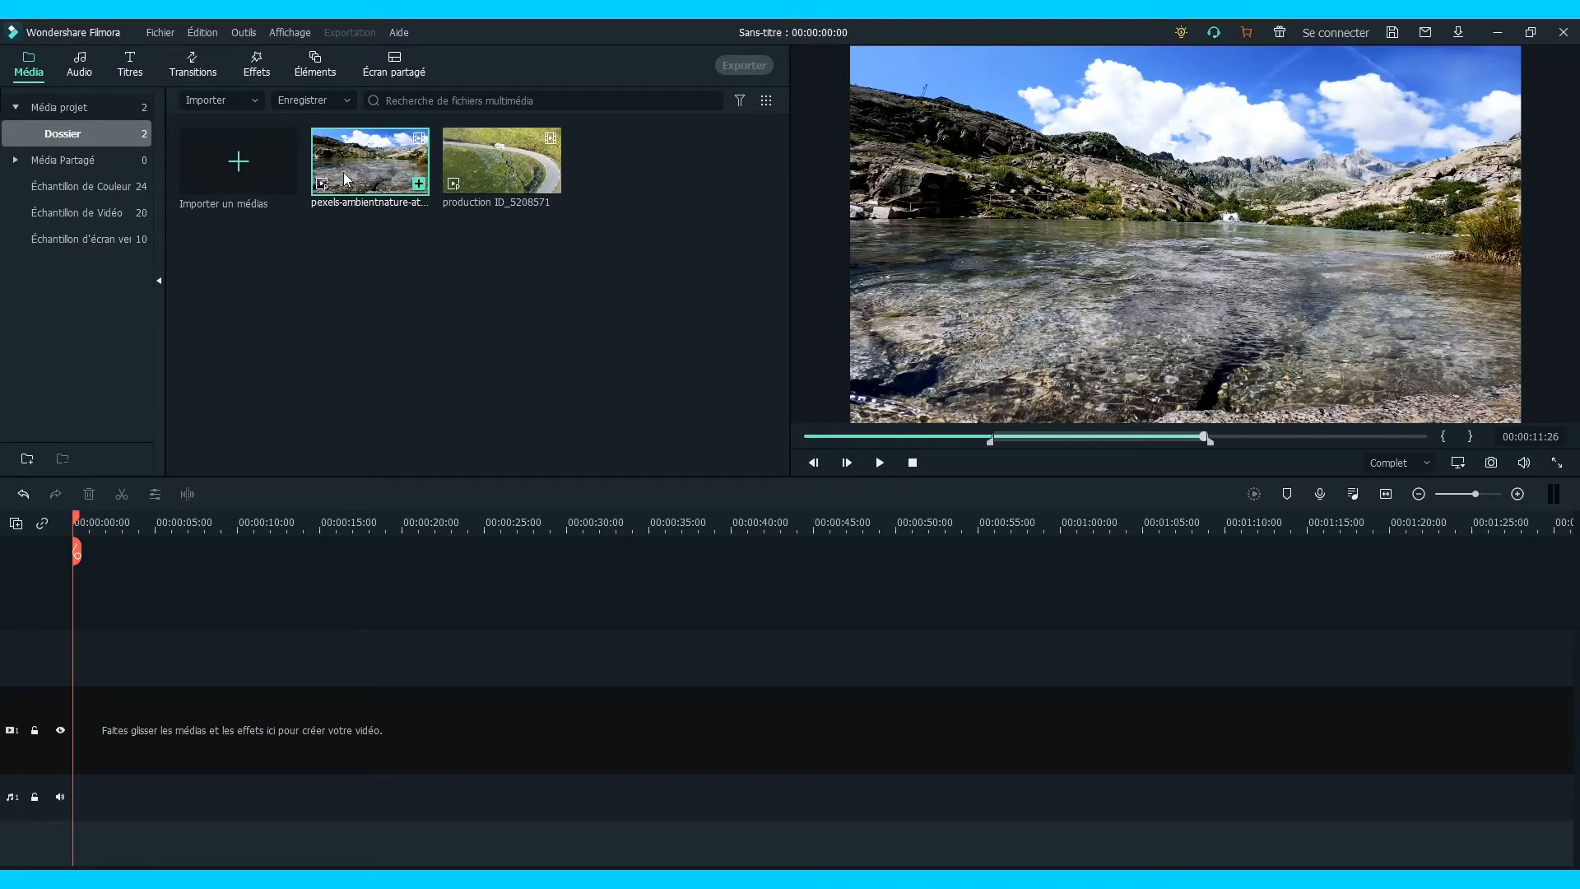
click(419, 184)
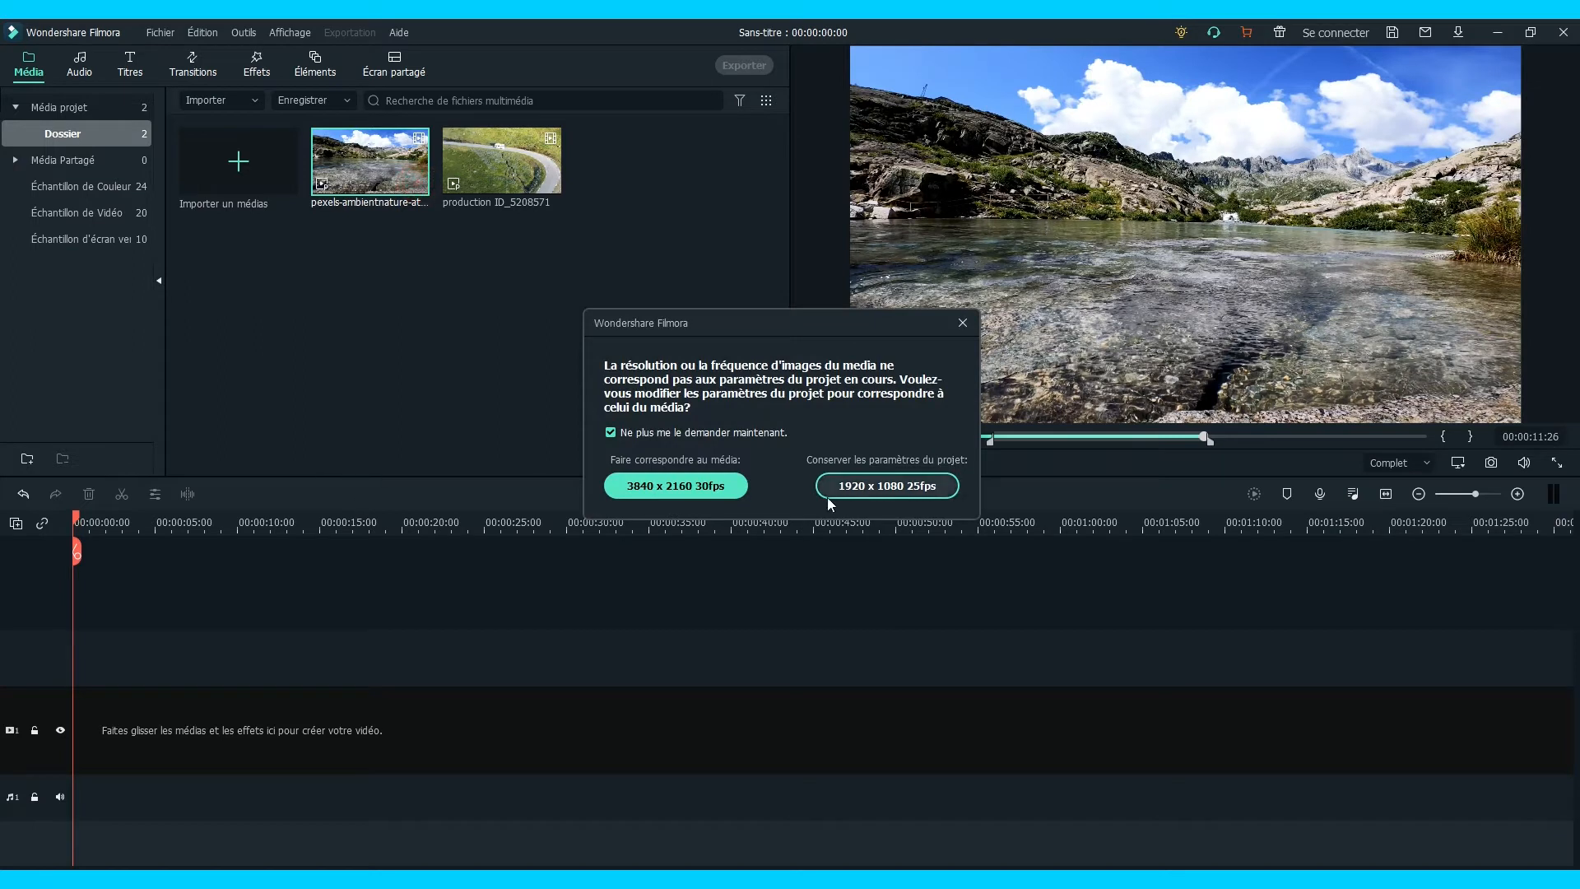
click(889, 493)
click(655, 488)
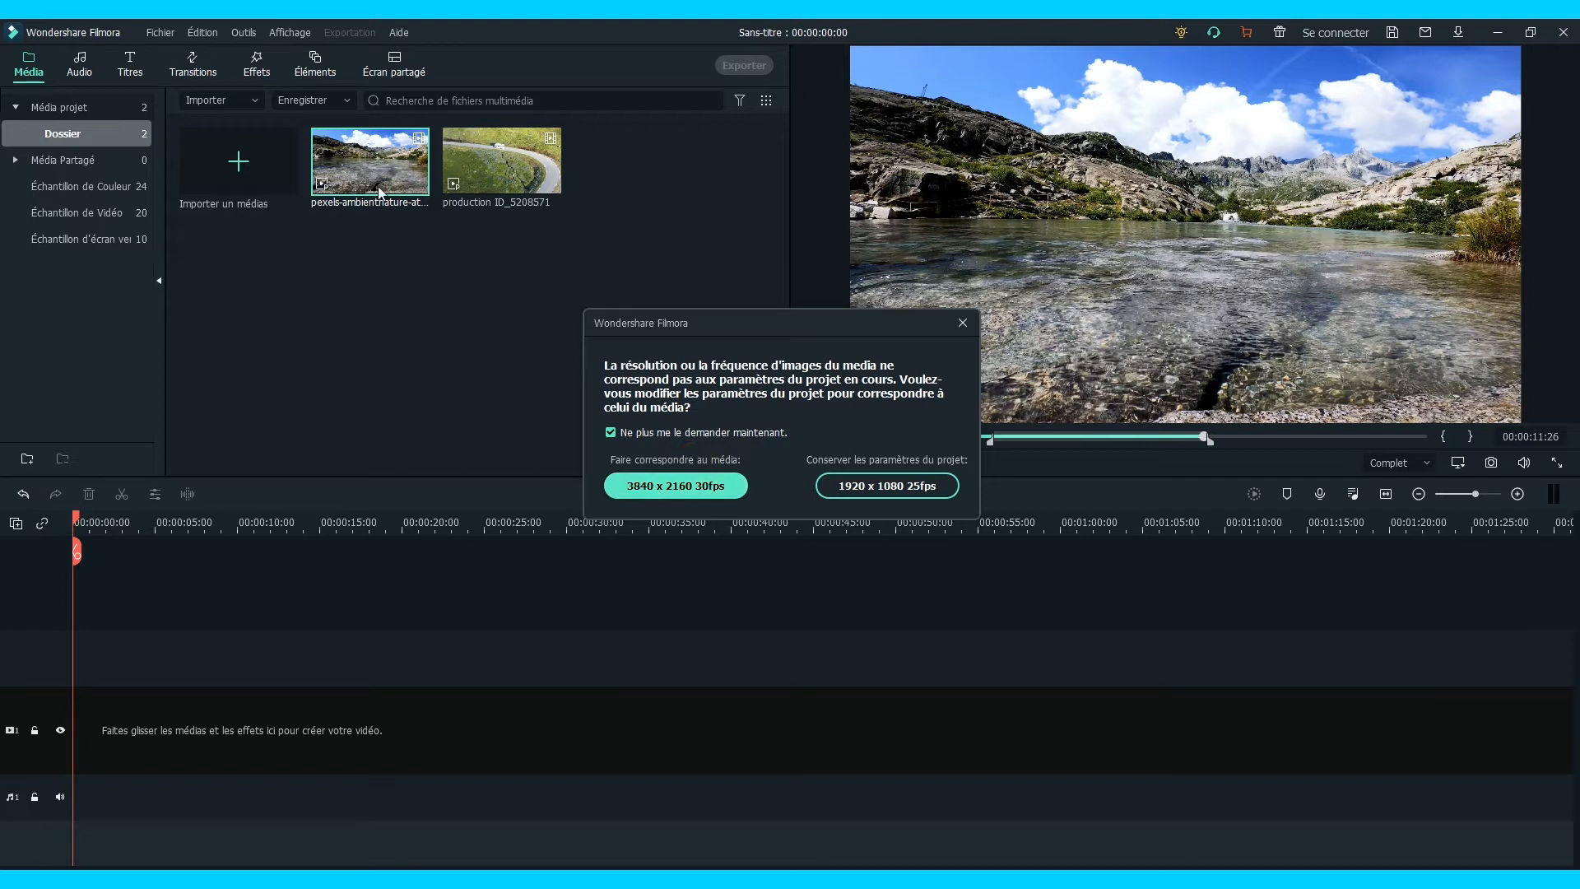
click(885, 491)
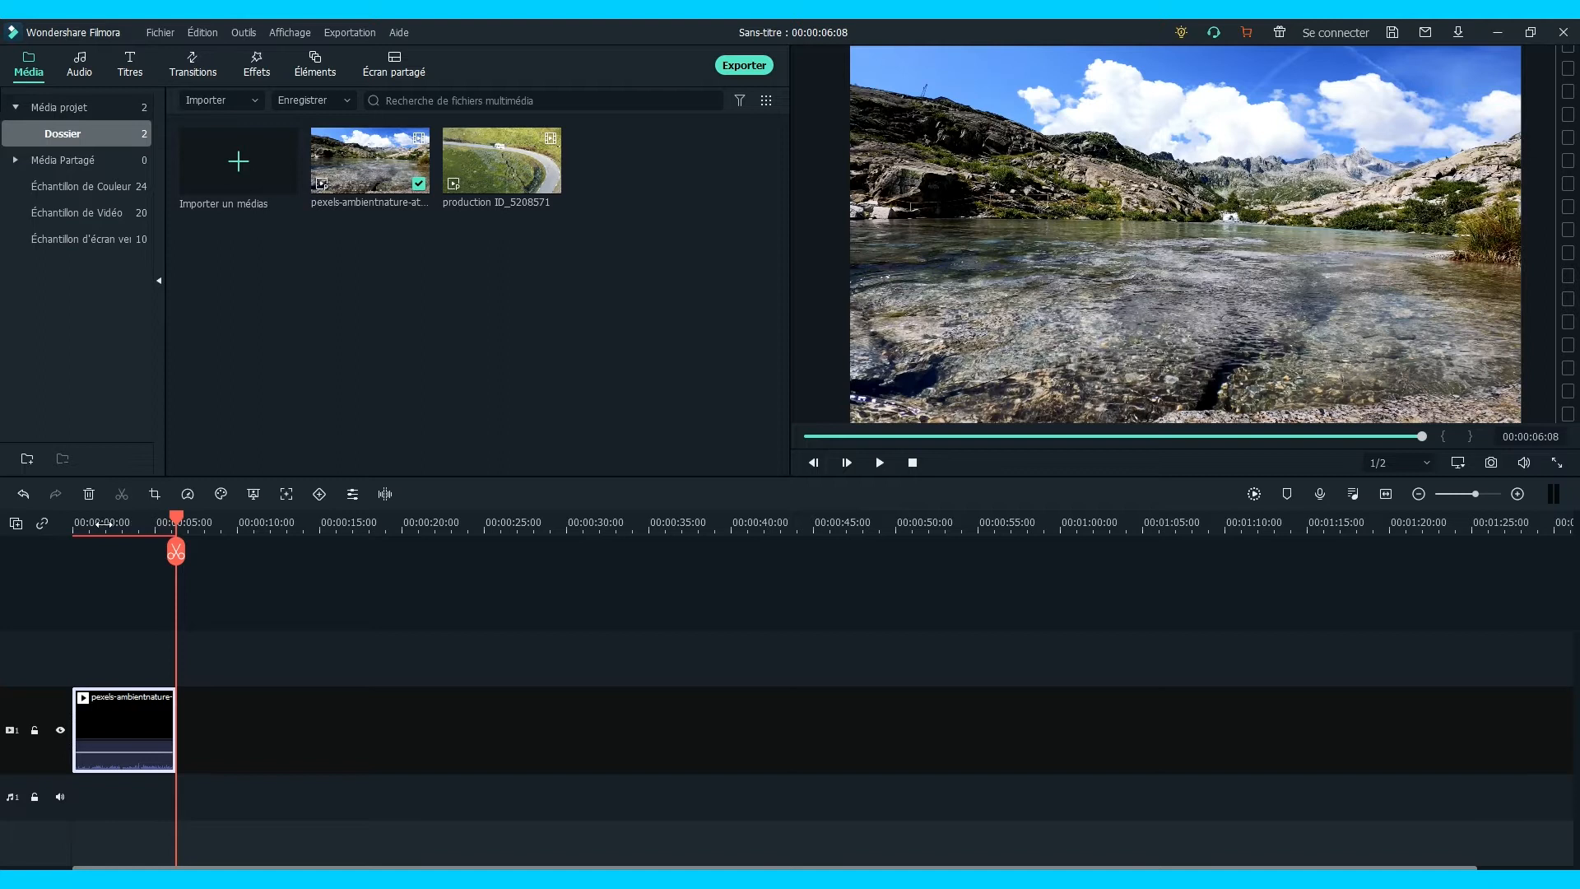
Crop the lake clip at a 16:9 ratio to about 3426 x 1927, keeping the upper part of the frame.
drag(102, 523, 110, 515)
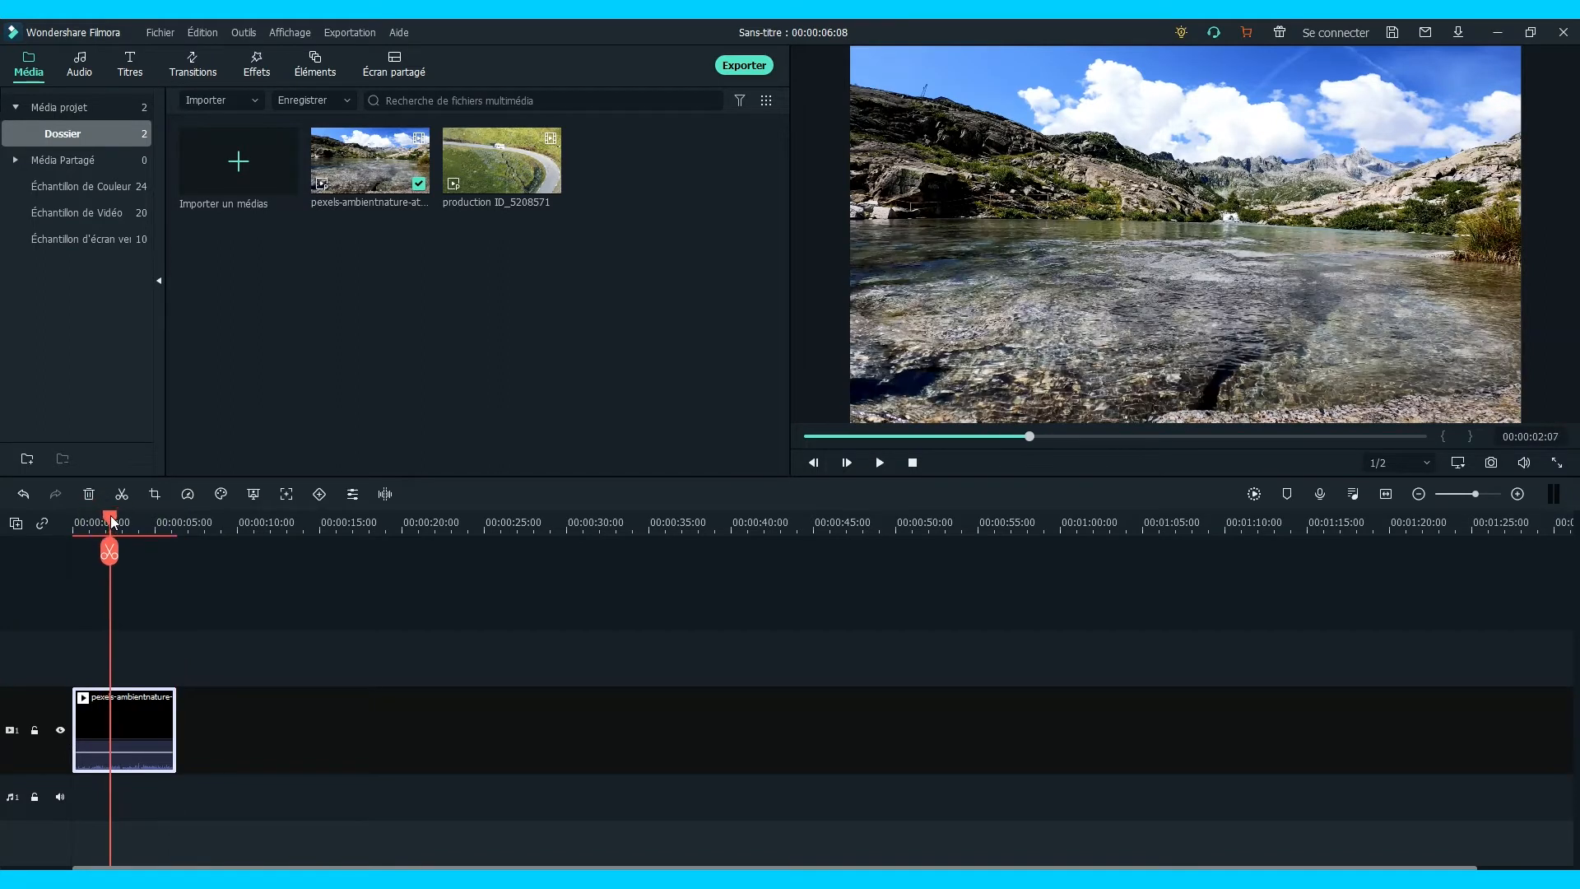
drag(113, 525, 119, 524)
click(155, 495)
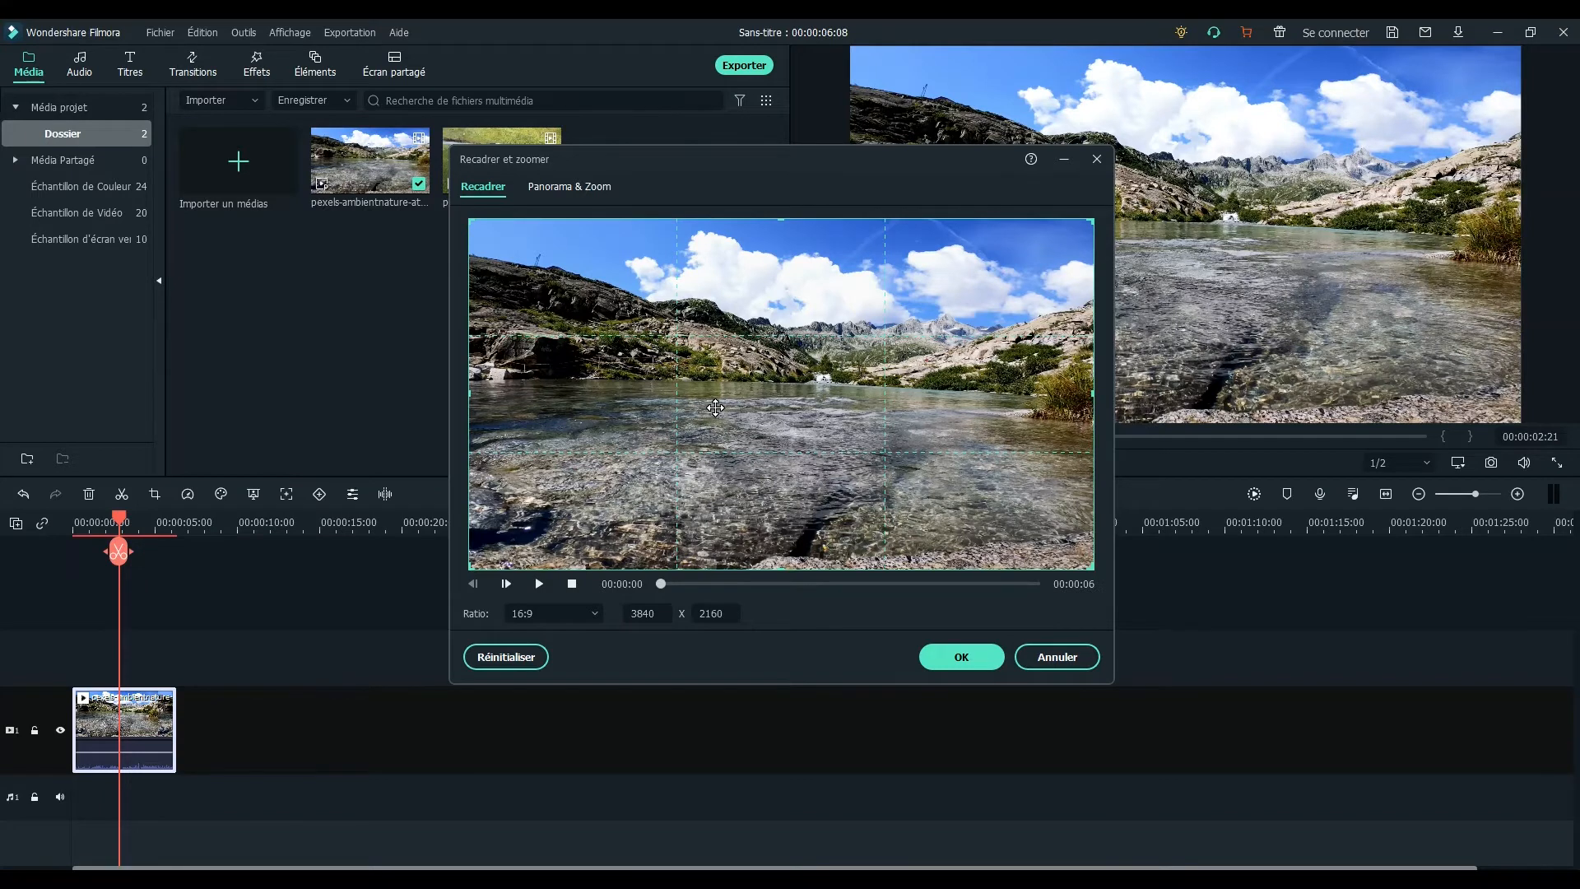
drag(471, 567, 538, 581)
drag(687, 450, 728, 340)
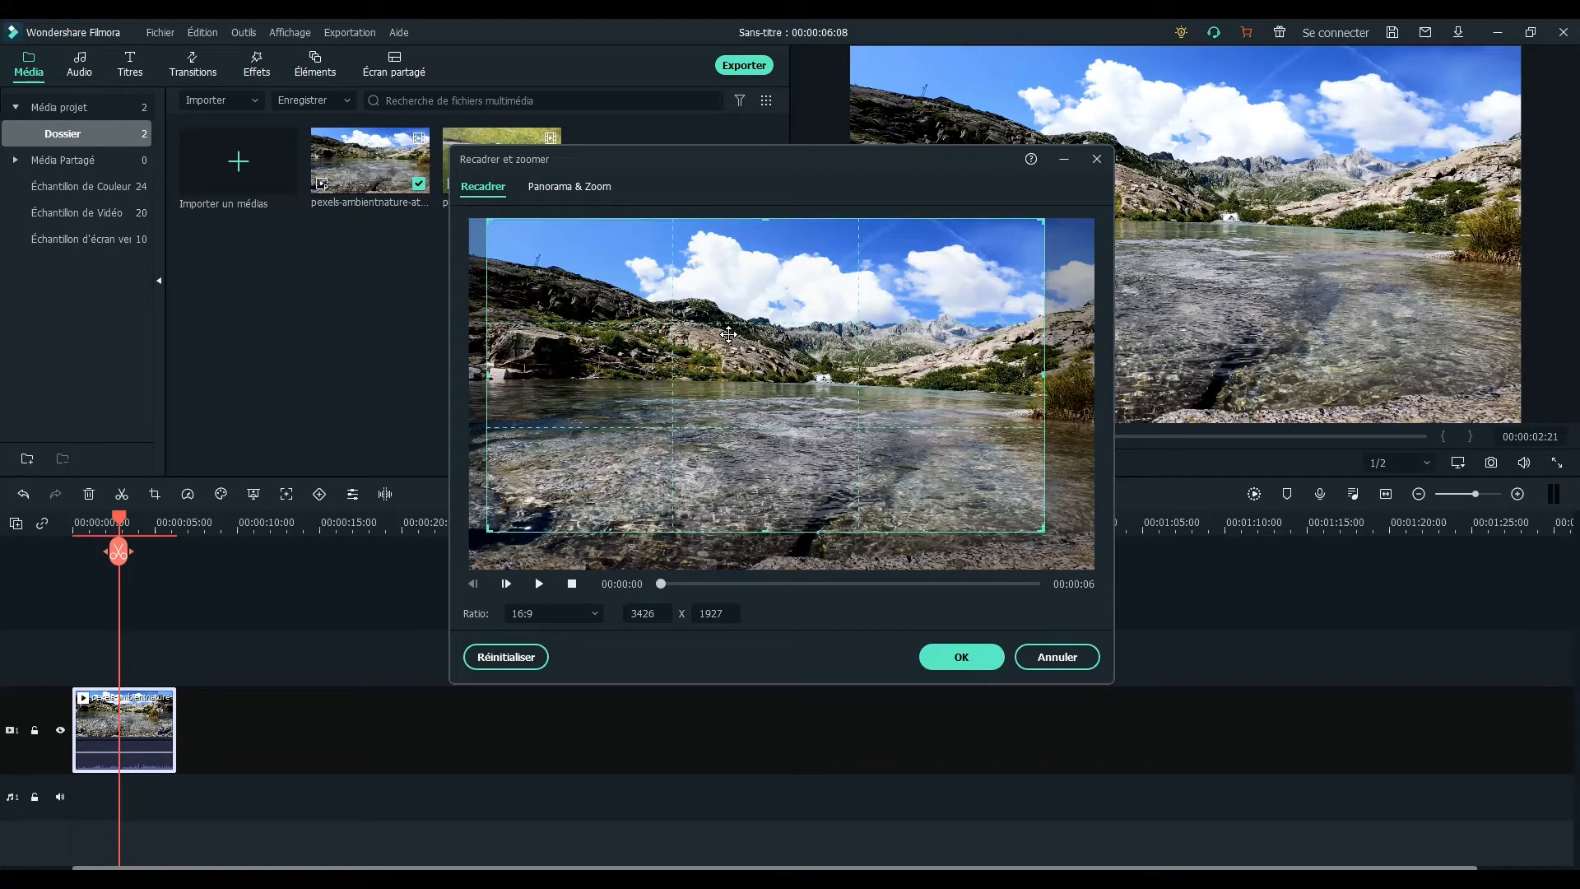
click(961, 657)
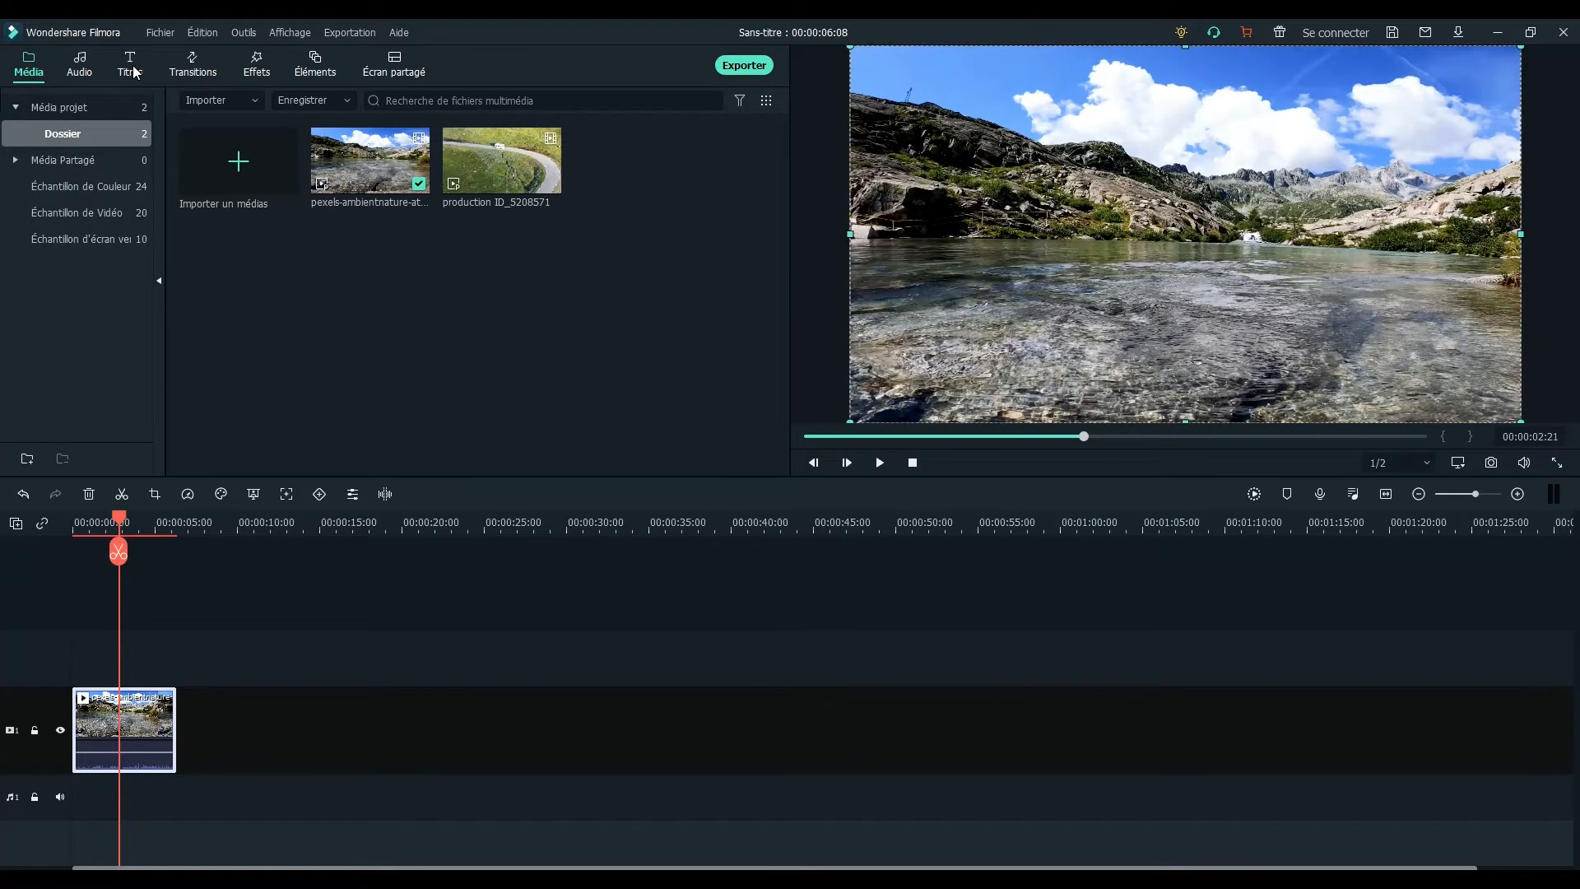
Add the plain-text title De base 6 above the lake clip at the timeline's start and extend it to the clip's end.
click(132, 71)
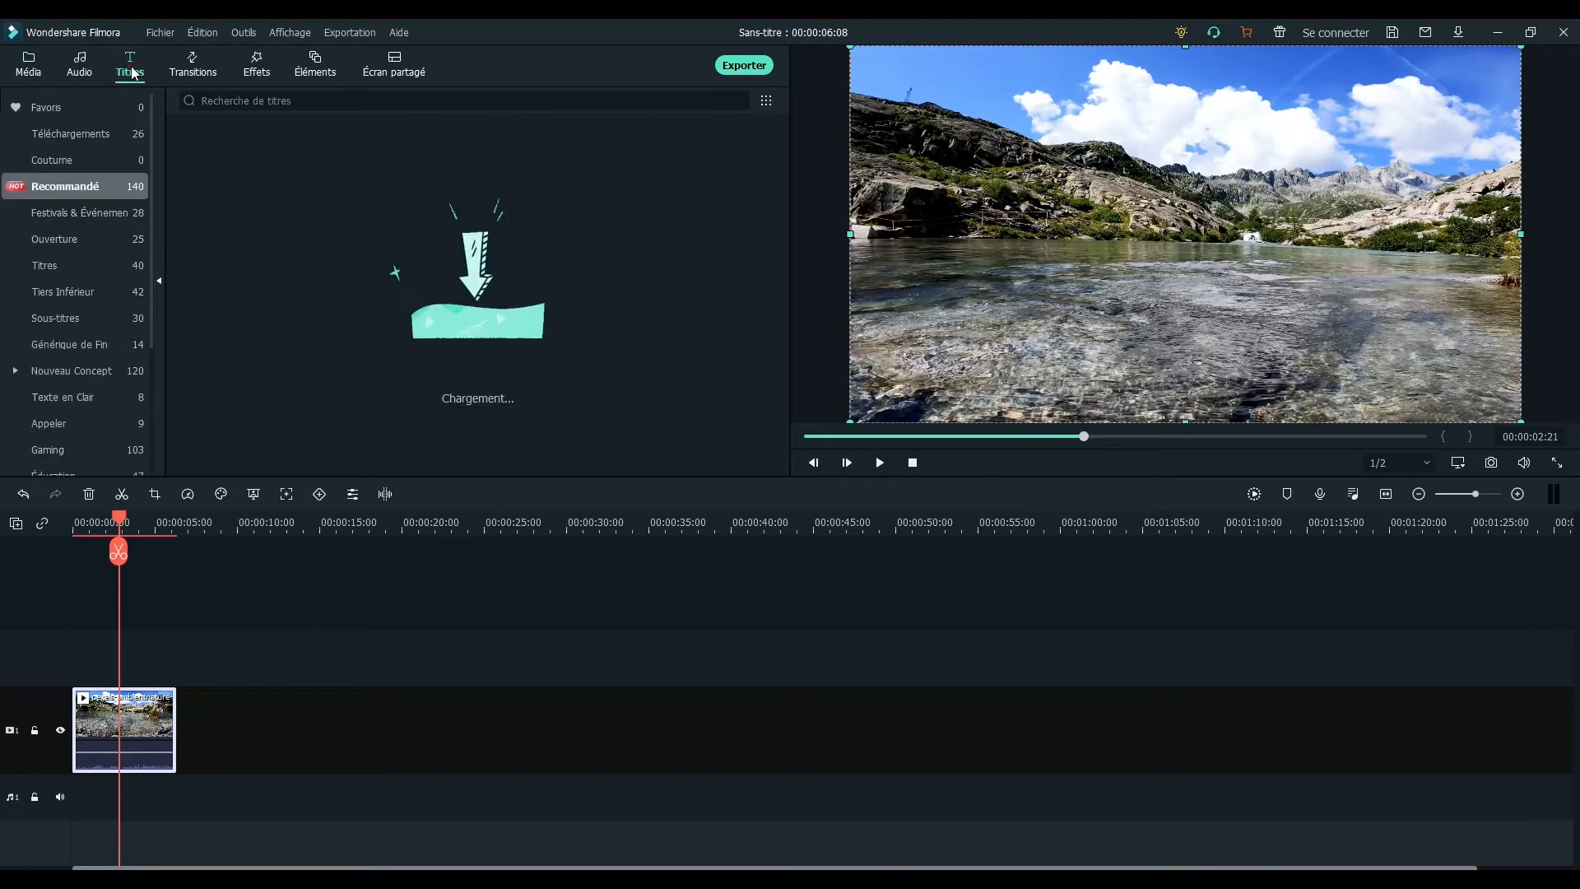
click(54, 398)
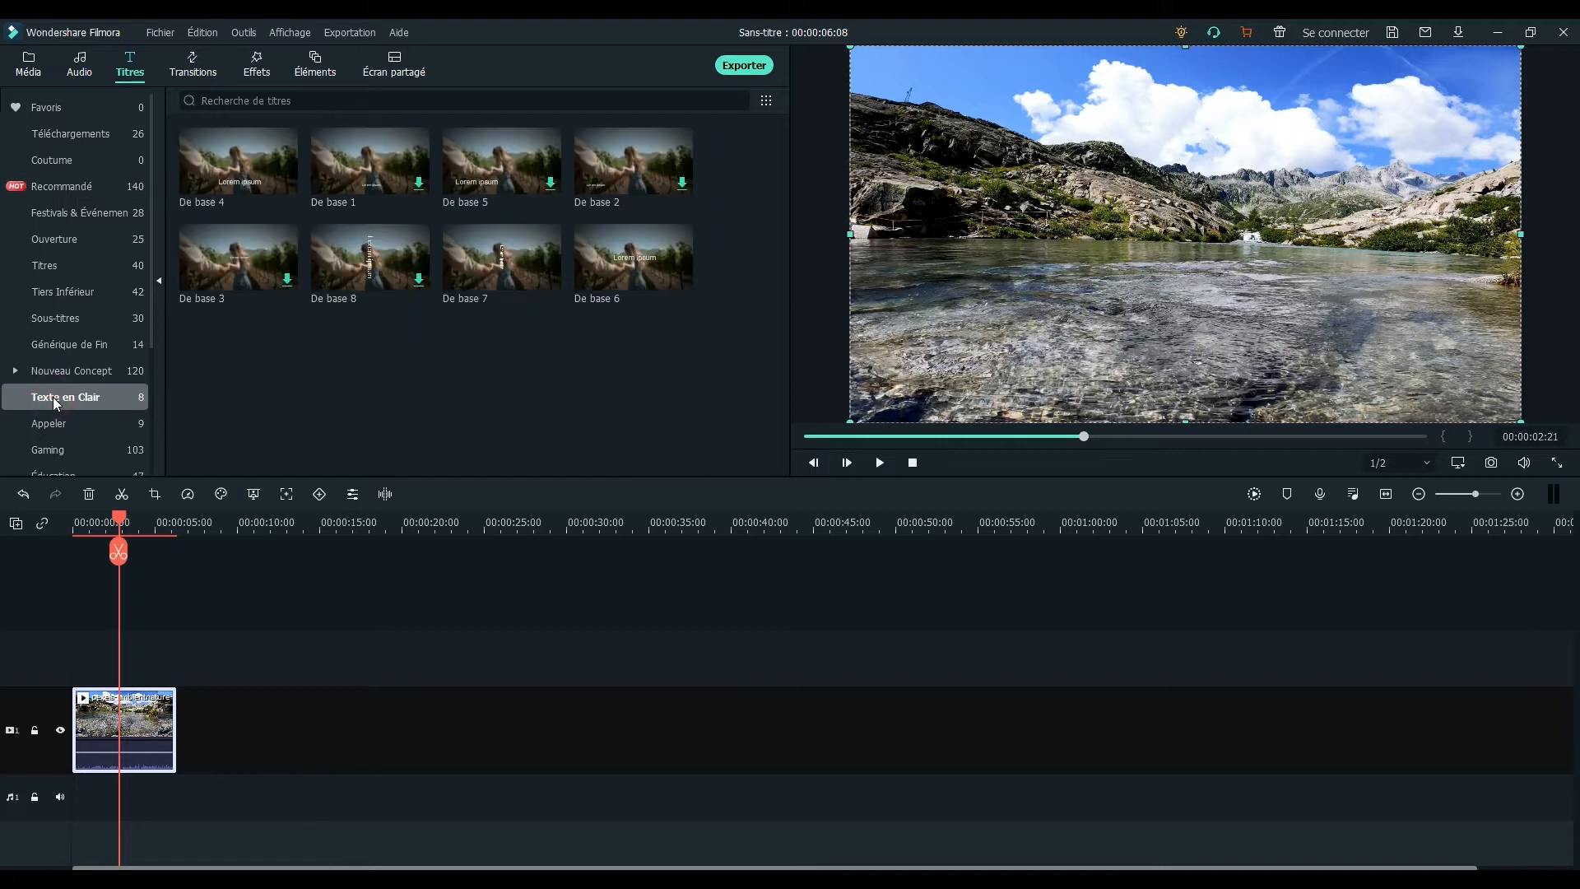
click(613, 263)
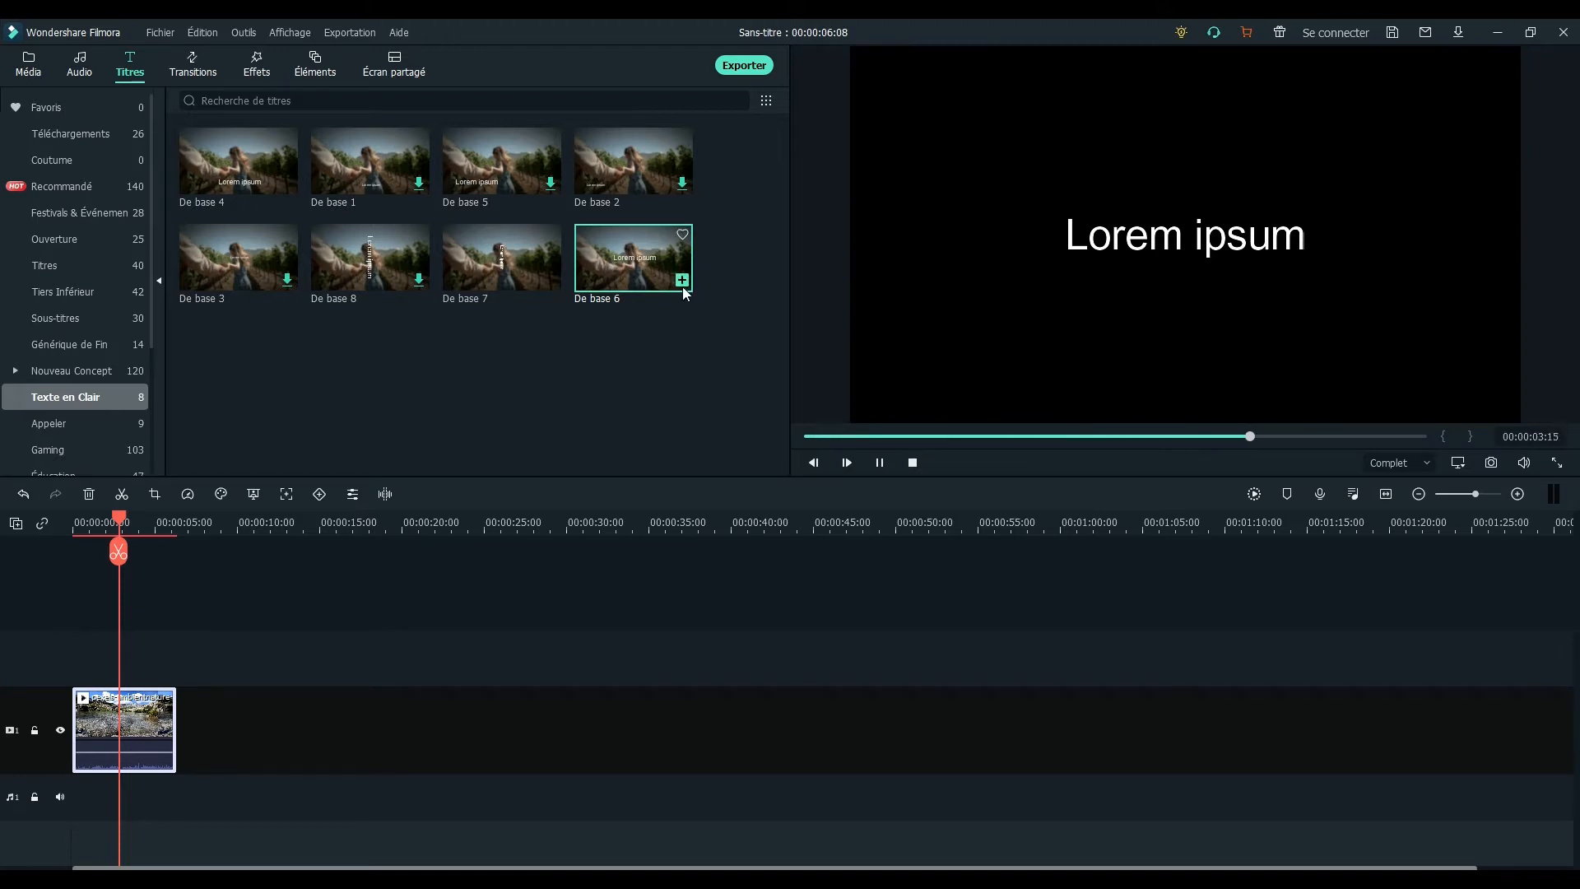
drag(127, 520, 61, 520)
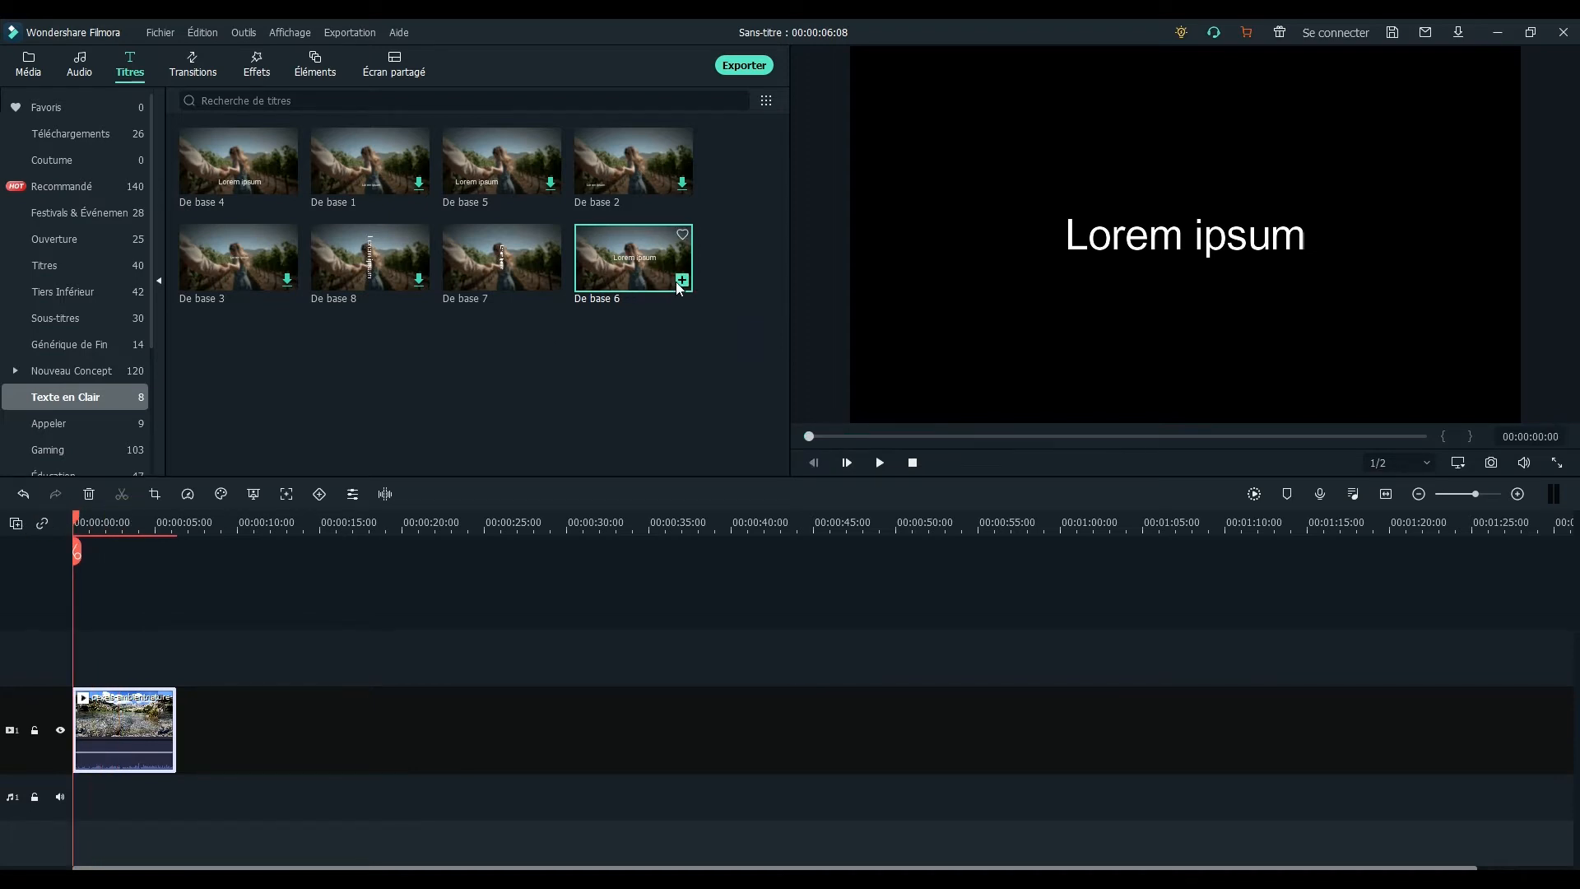
click(680, 279)
drag(152, 520, 63, 569)
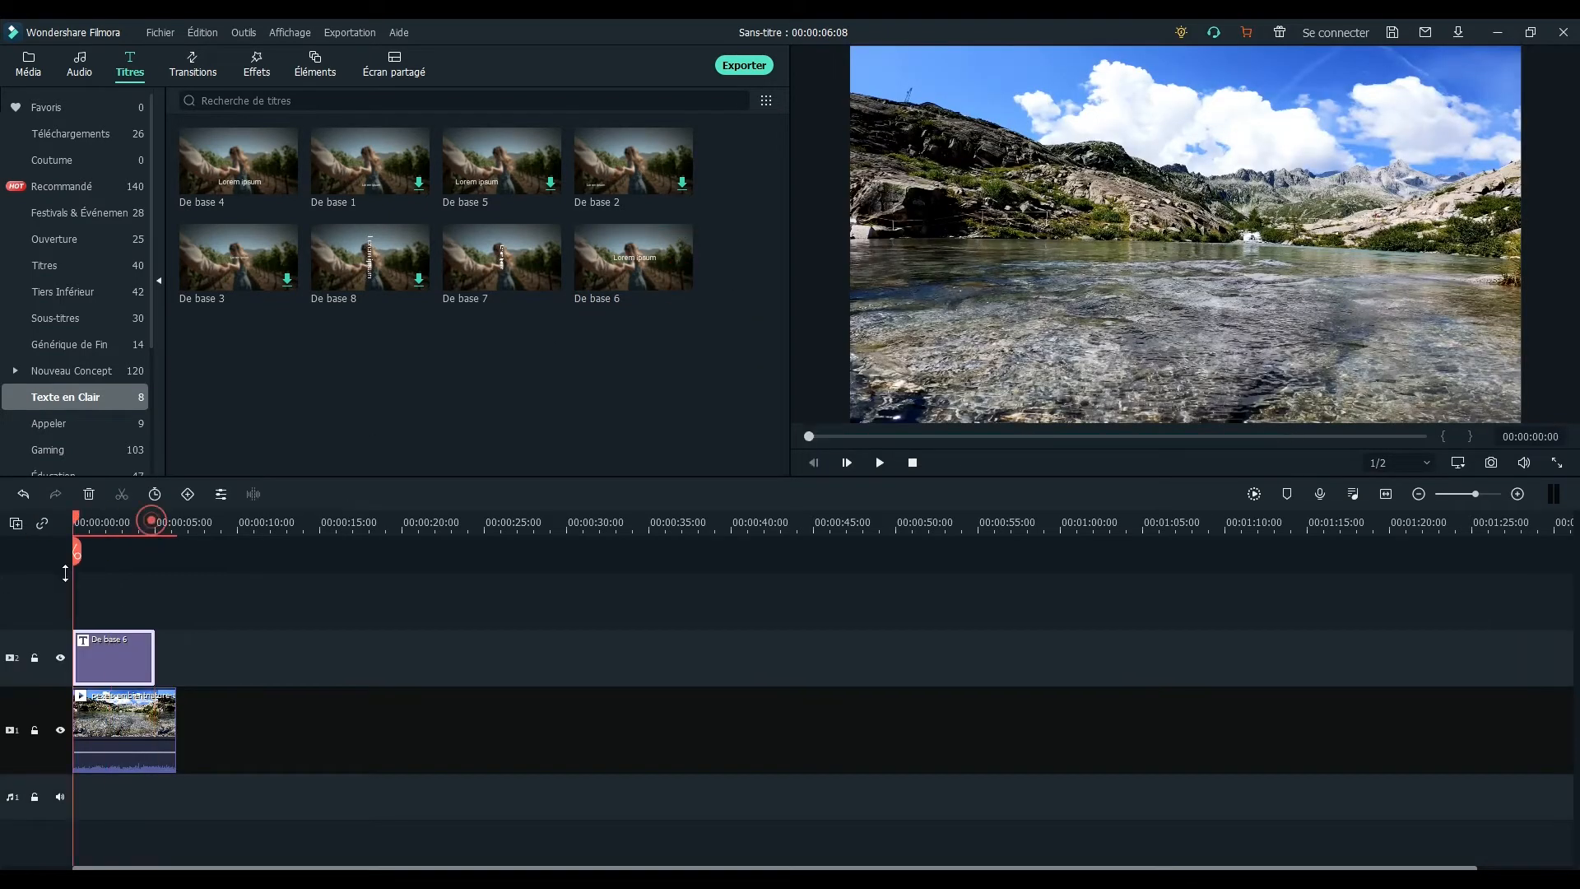
drag(154, 648, 206, 597)
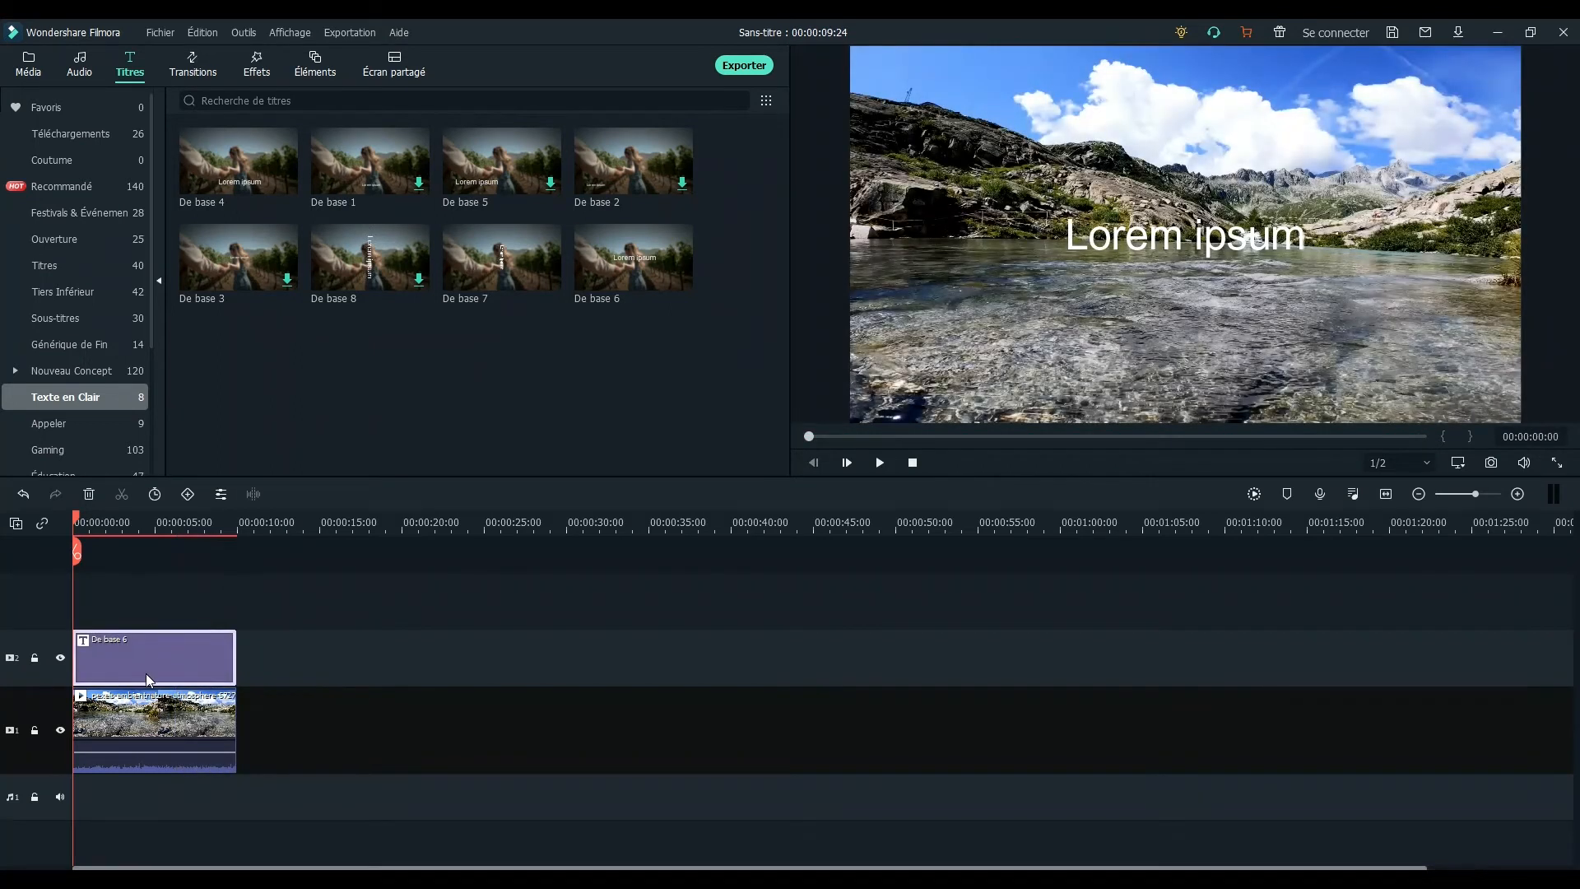
Replace the title text with LE LAC and format it in BebasNeueBold, size 64, with a character spacing of 5.
double_click(144, 671)
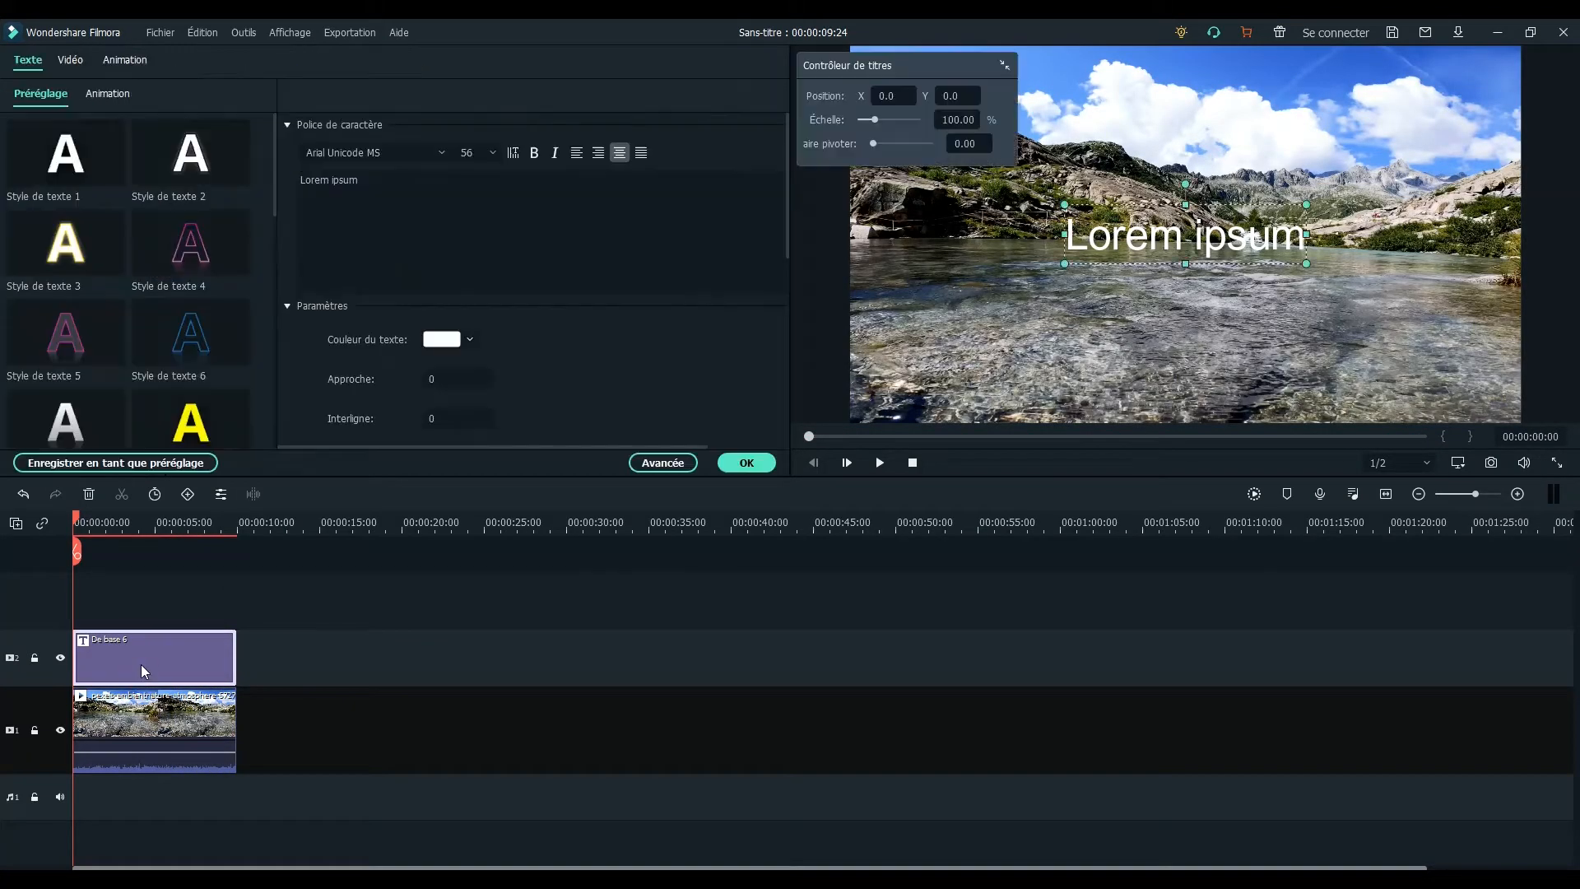
drag(377, 178, 255, 171)
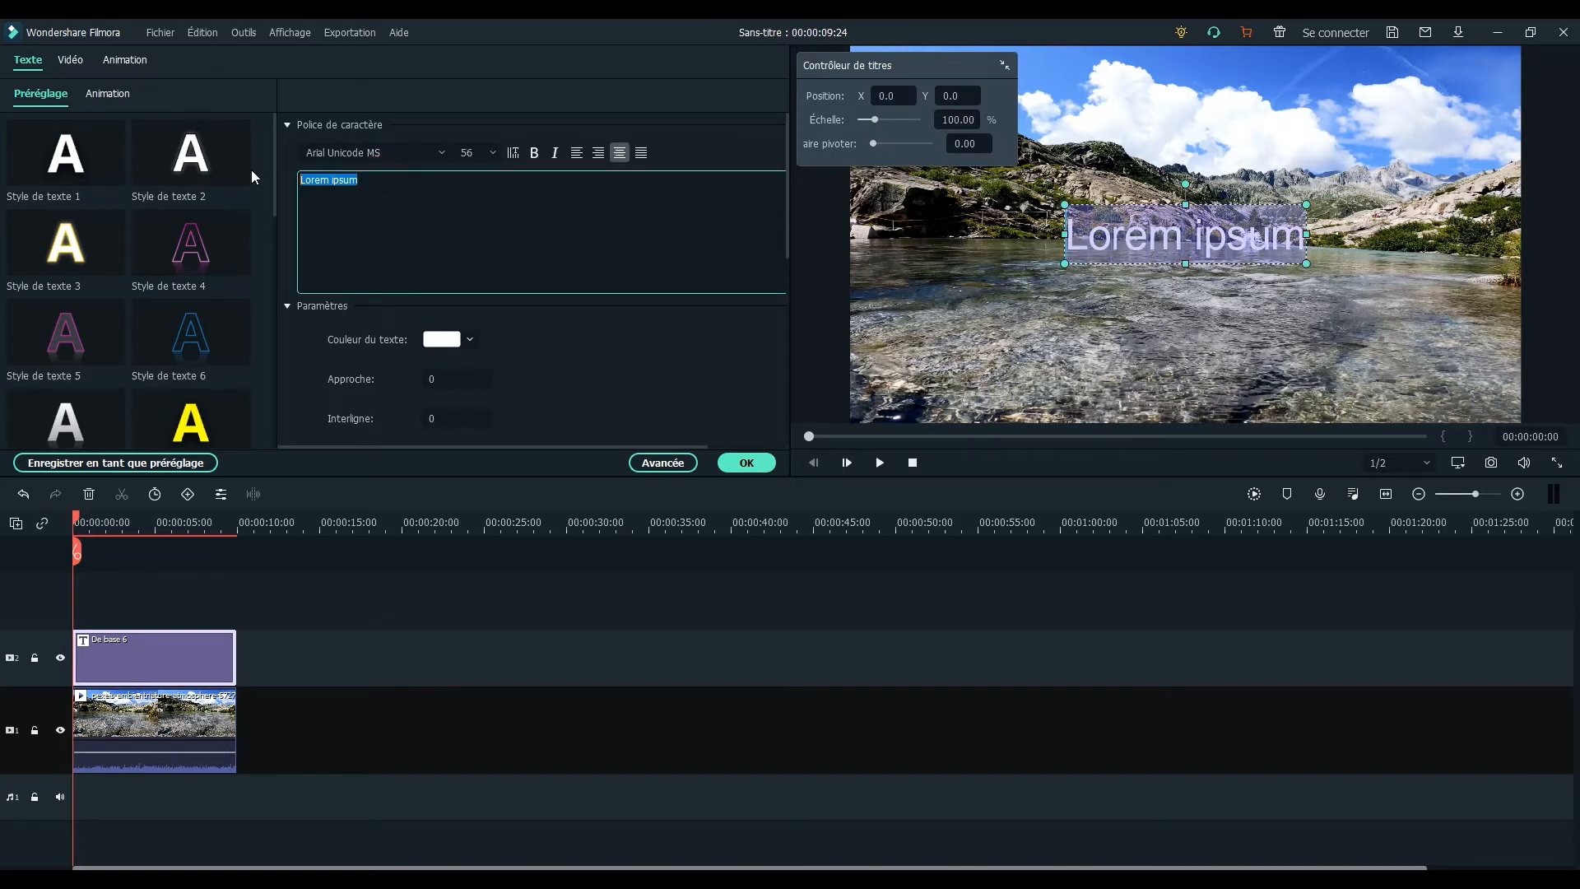
text(LE LAC)
key(ctrl+a)
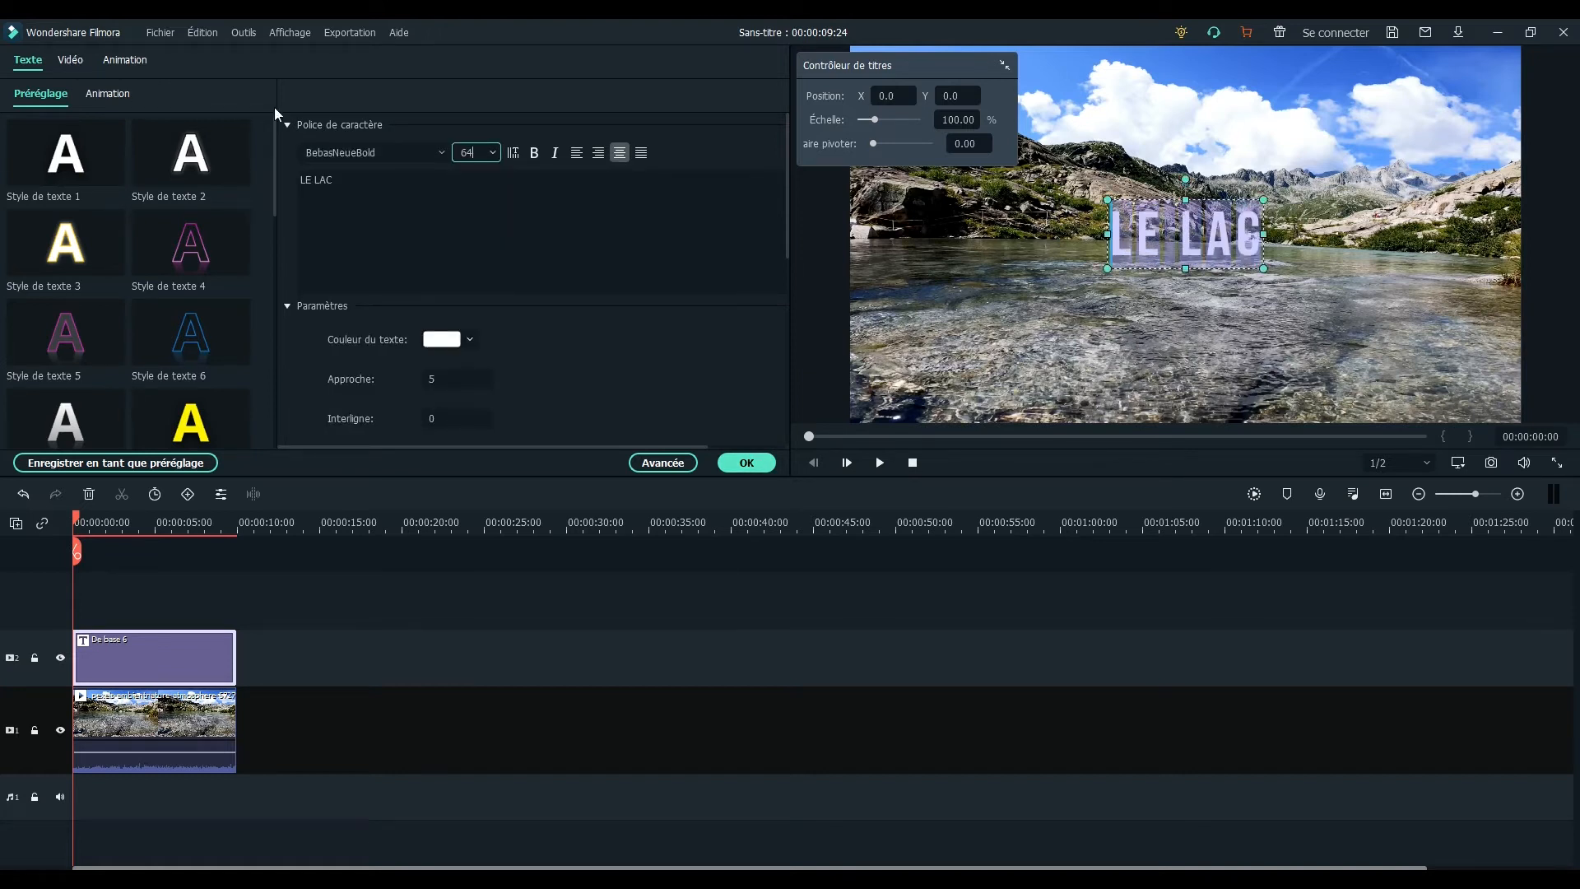
Position the LE LAC title at X -156, Y 20 and apply the Vertical 2 text animation.
drag(889, 100, 761, 100)
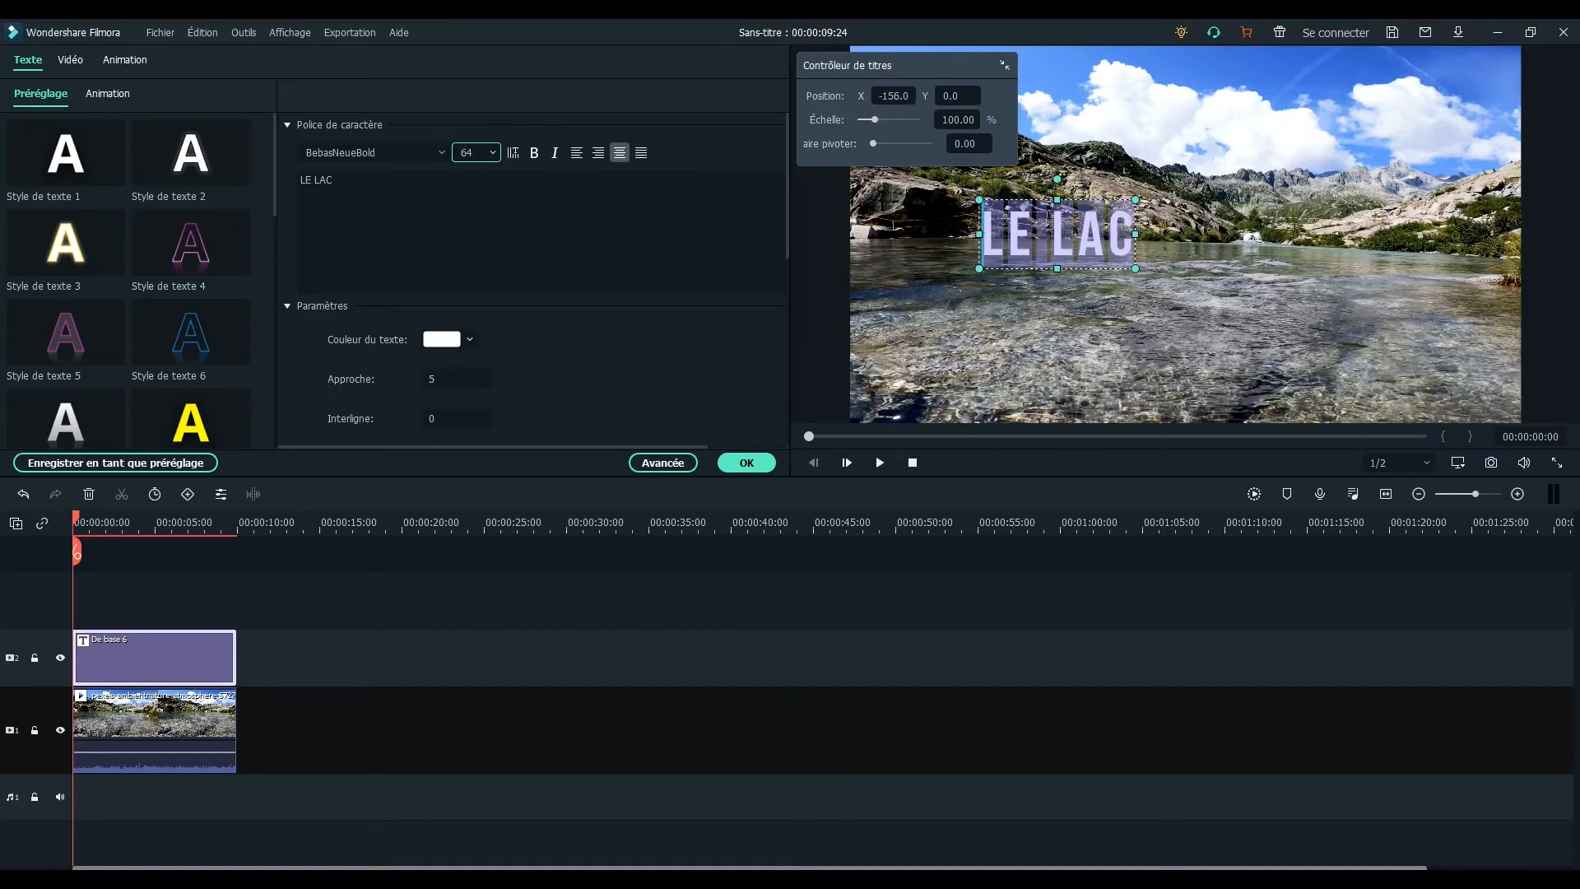
drag(939, 96, 940, 242)
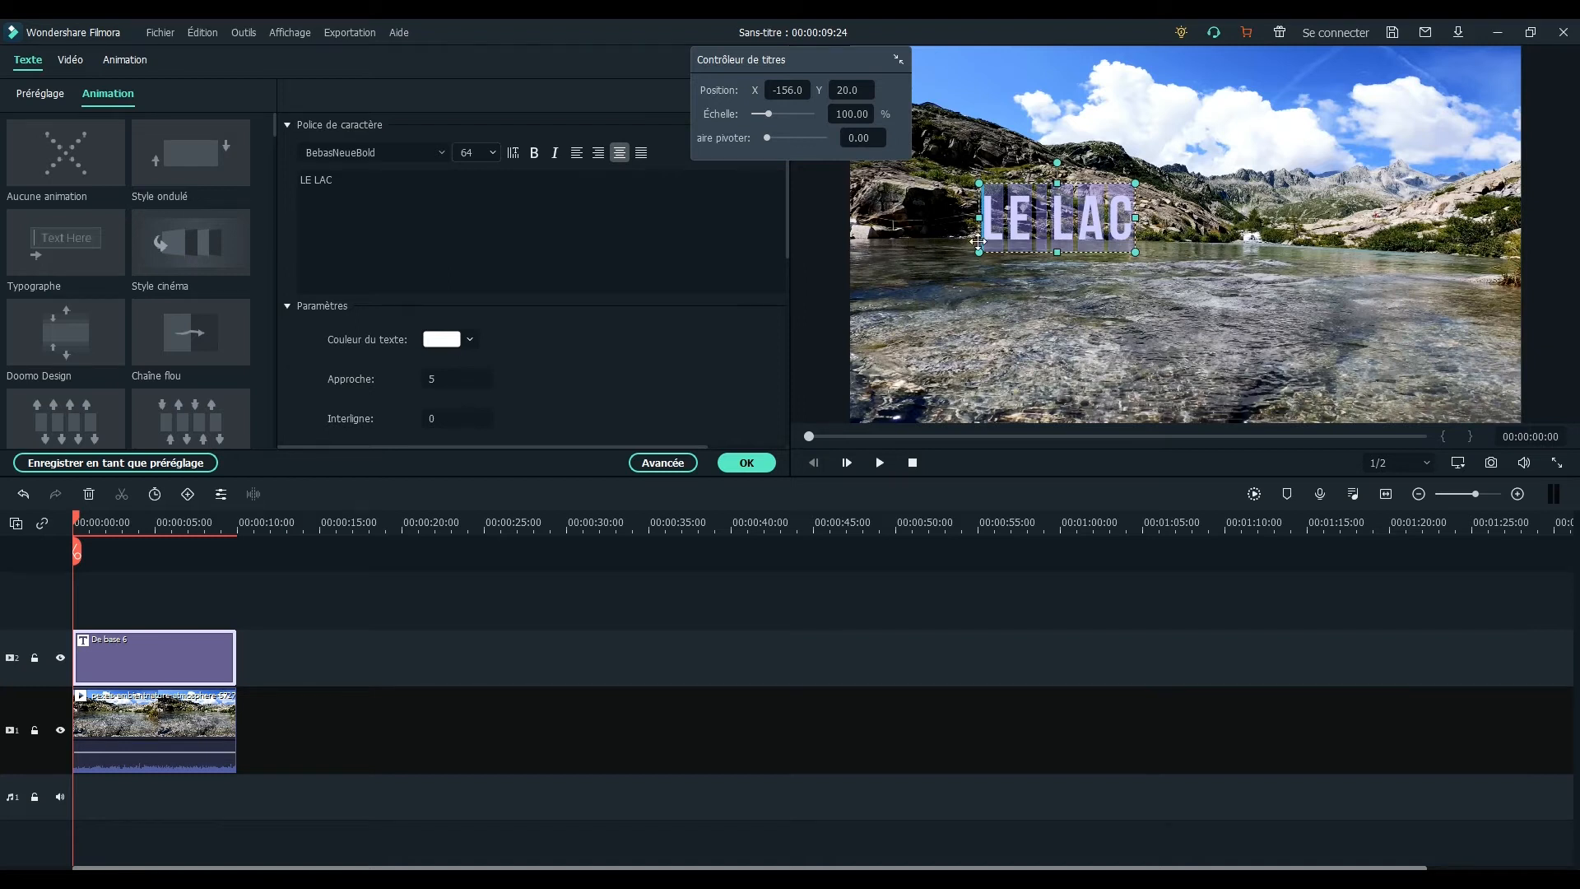
drag(275, 127, 285, 387)
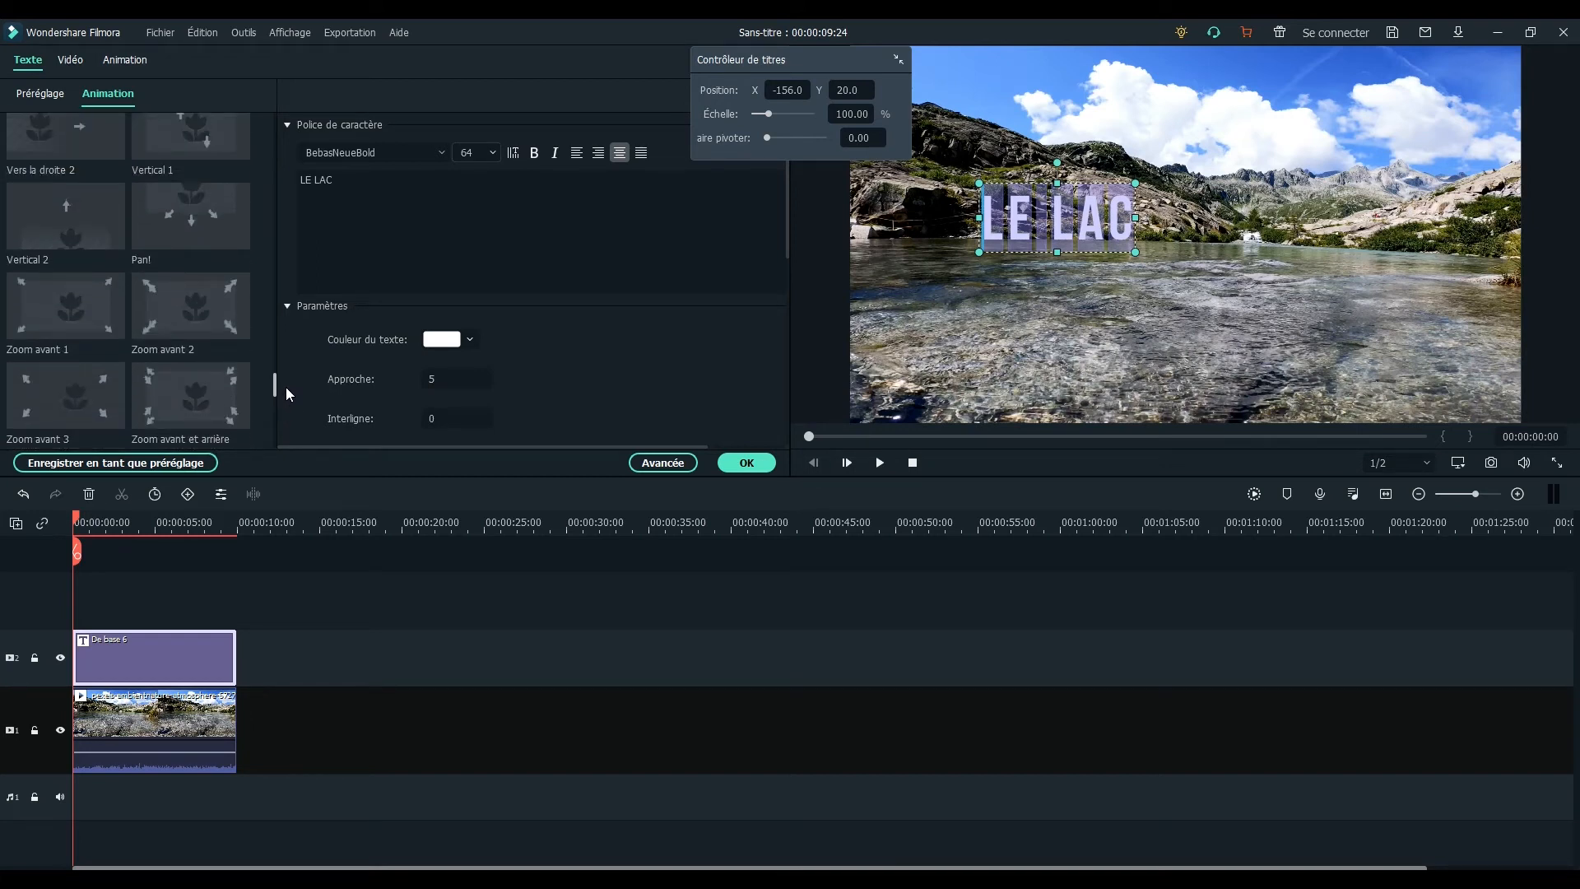
click(63, 222)
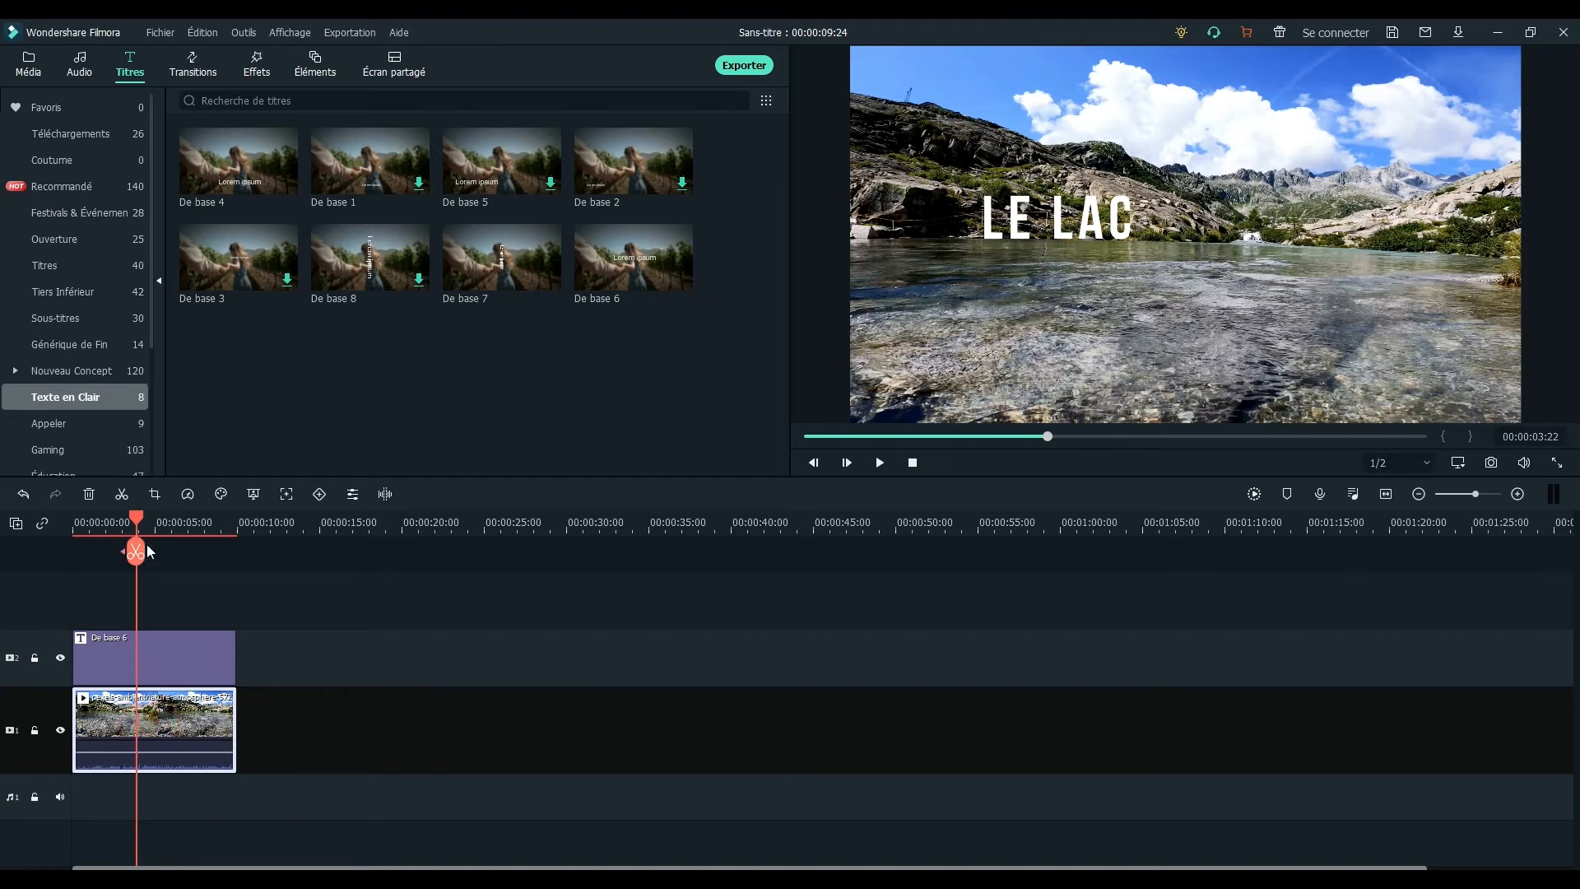
Duplicate the lake clip onto a new video track above the title, starting at the beginning of the timeline.
drag(136, 519, 25, 527)
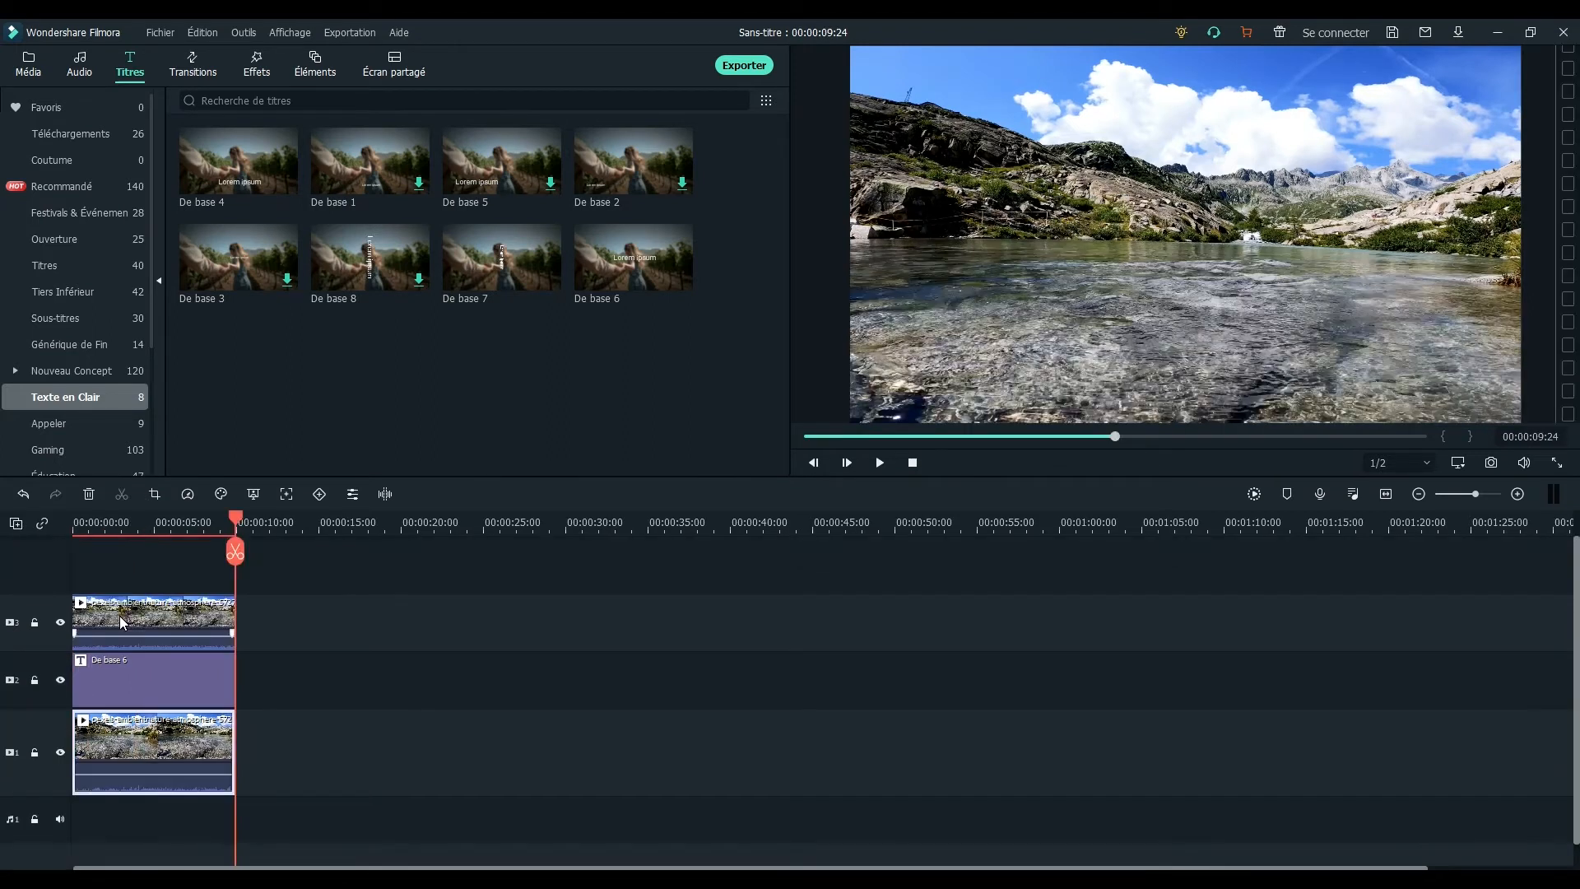
click(120, 617)
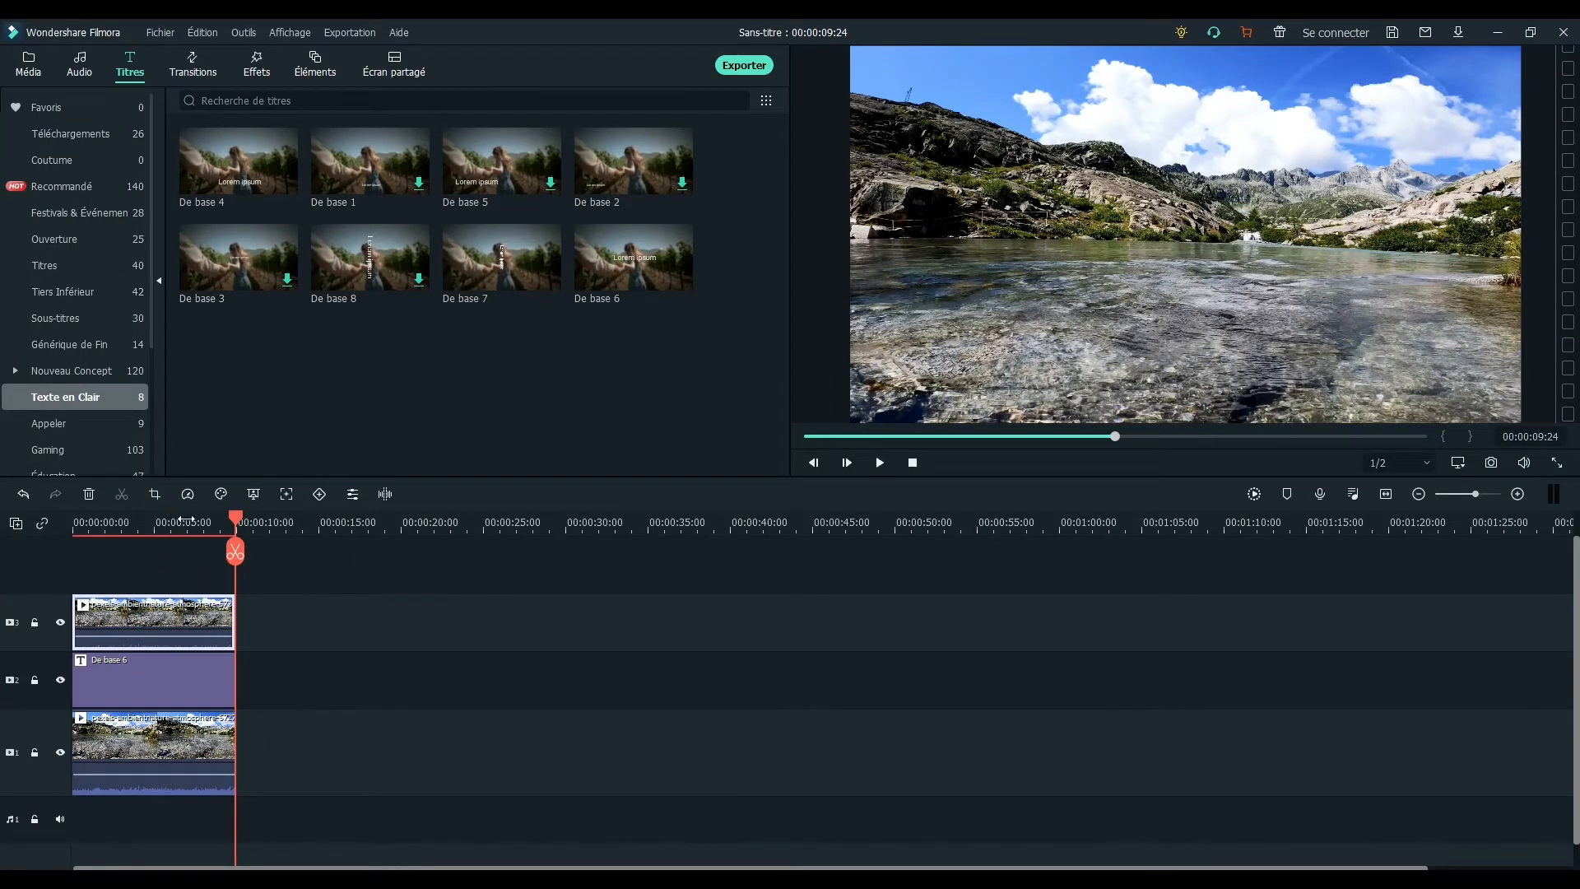
Hide the top video track to check the title beneath it at about 00:00:04:23, and show the track again.
click(155, 522)
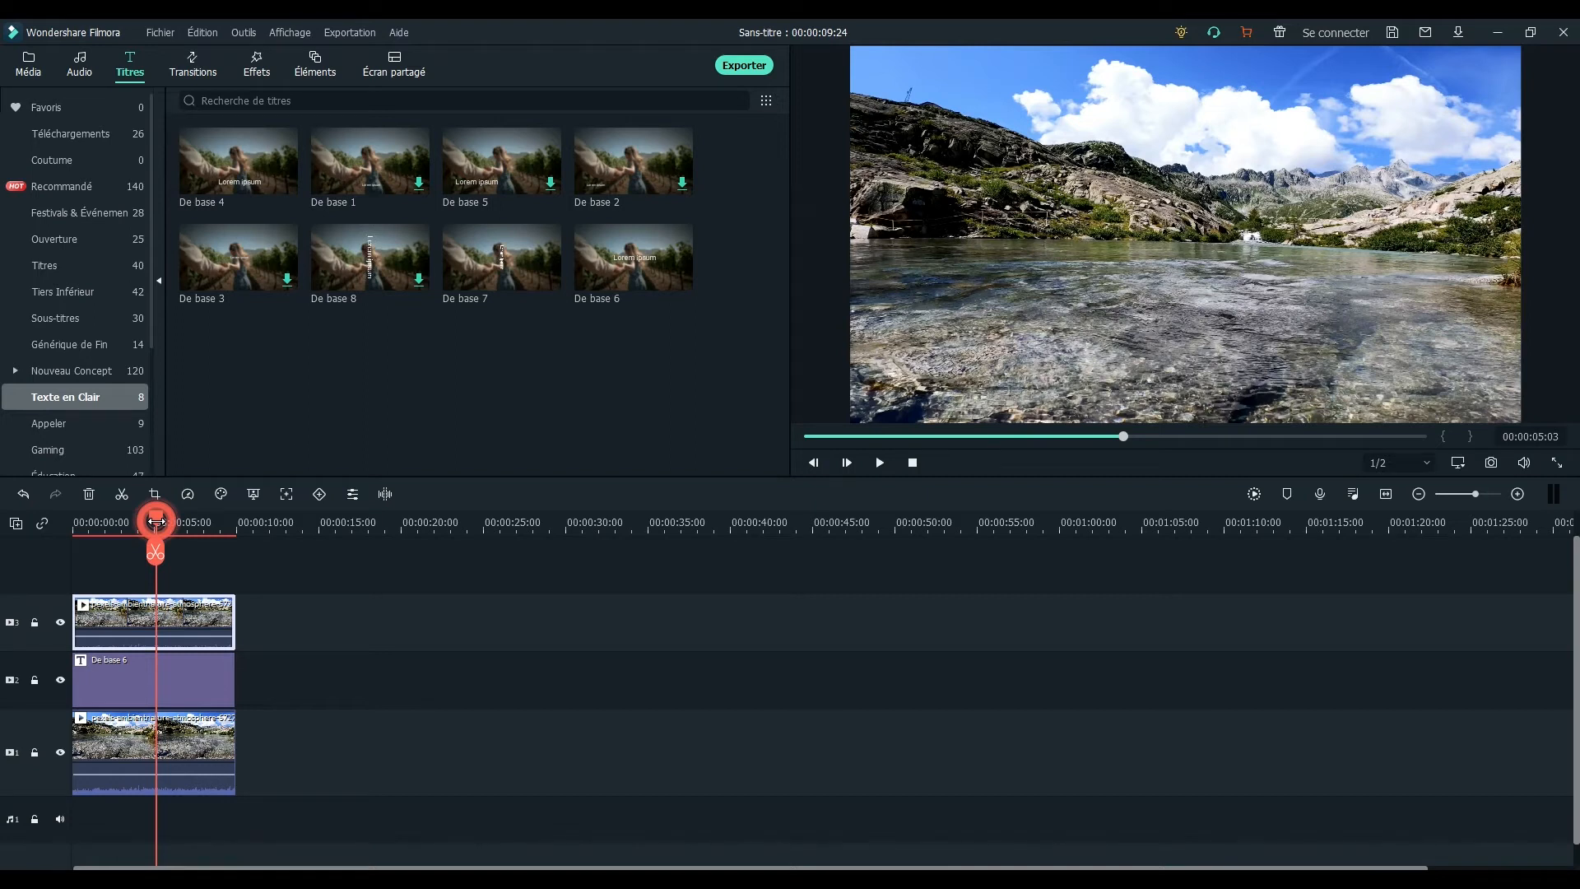
click(61, 623)
click(153, 521)
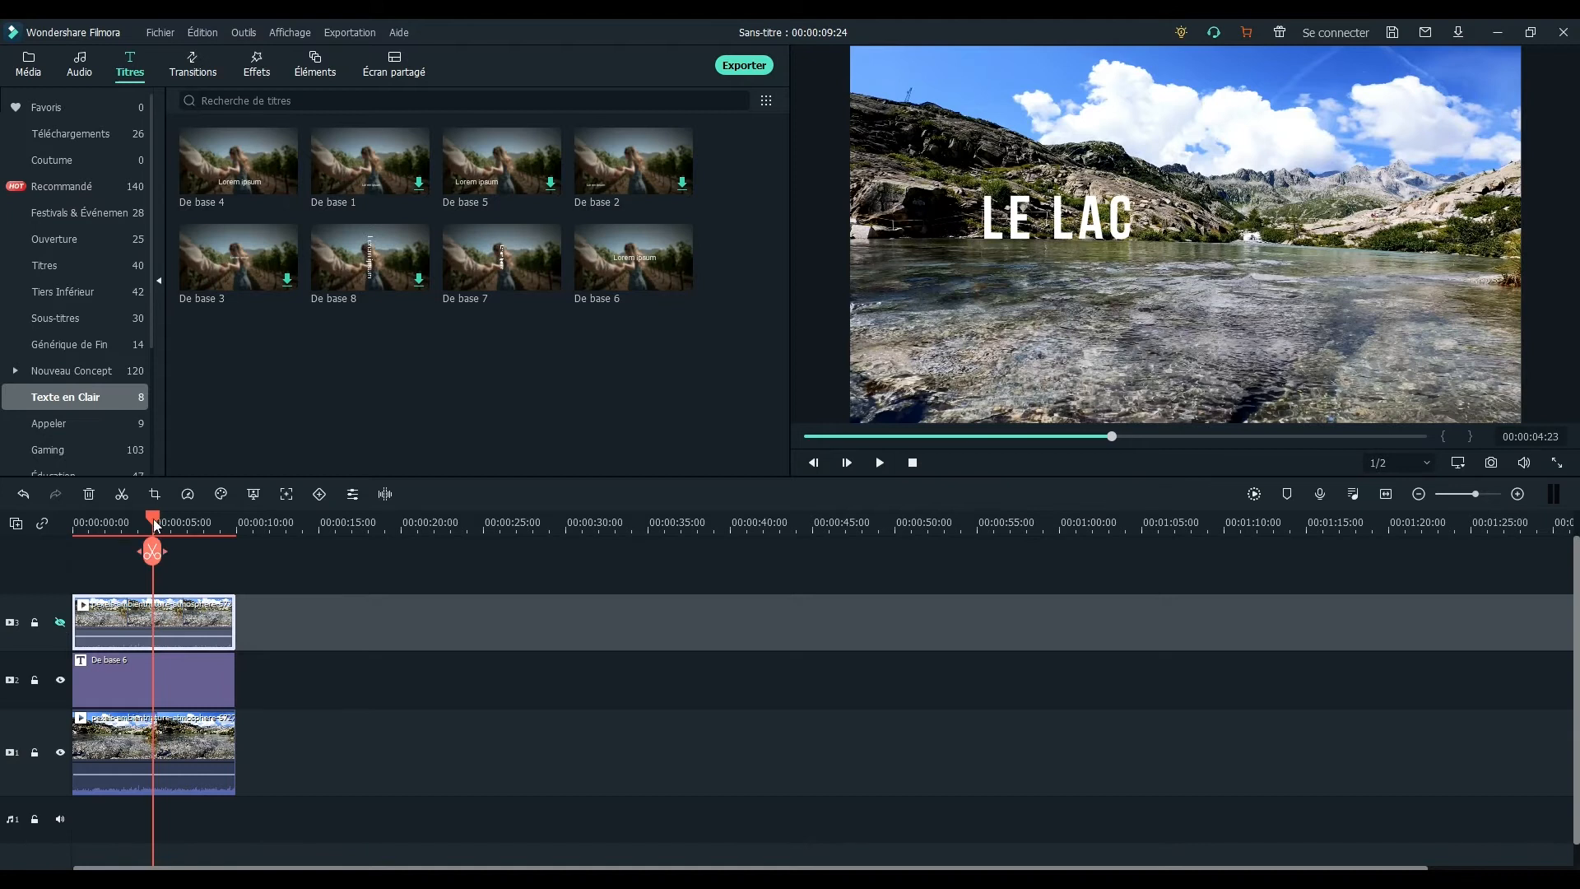
click(60, 623)
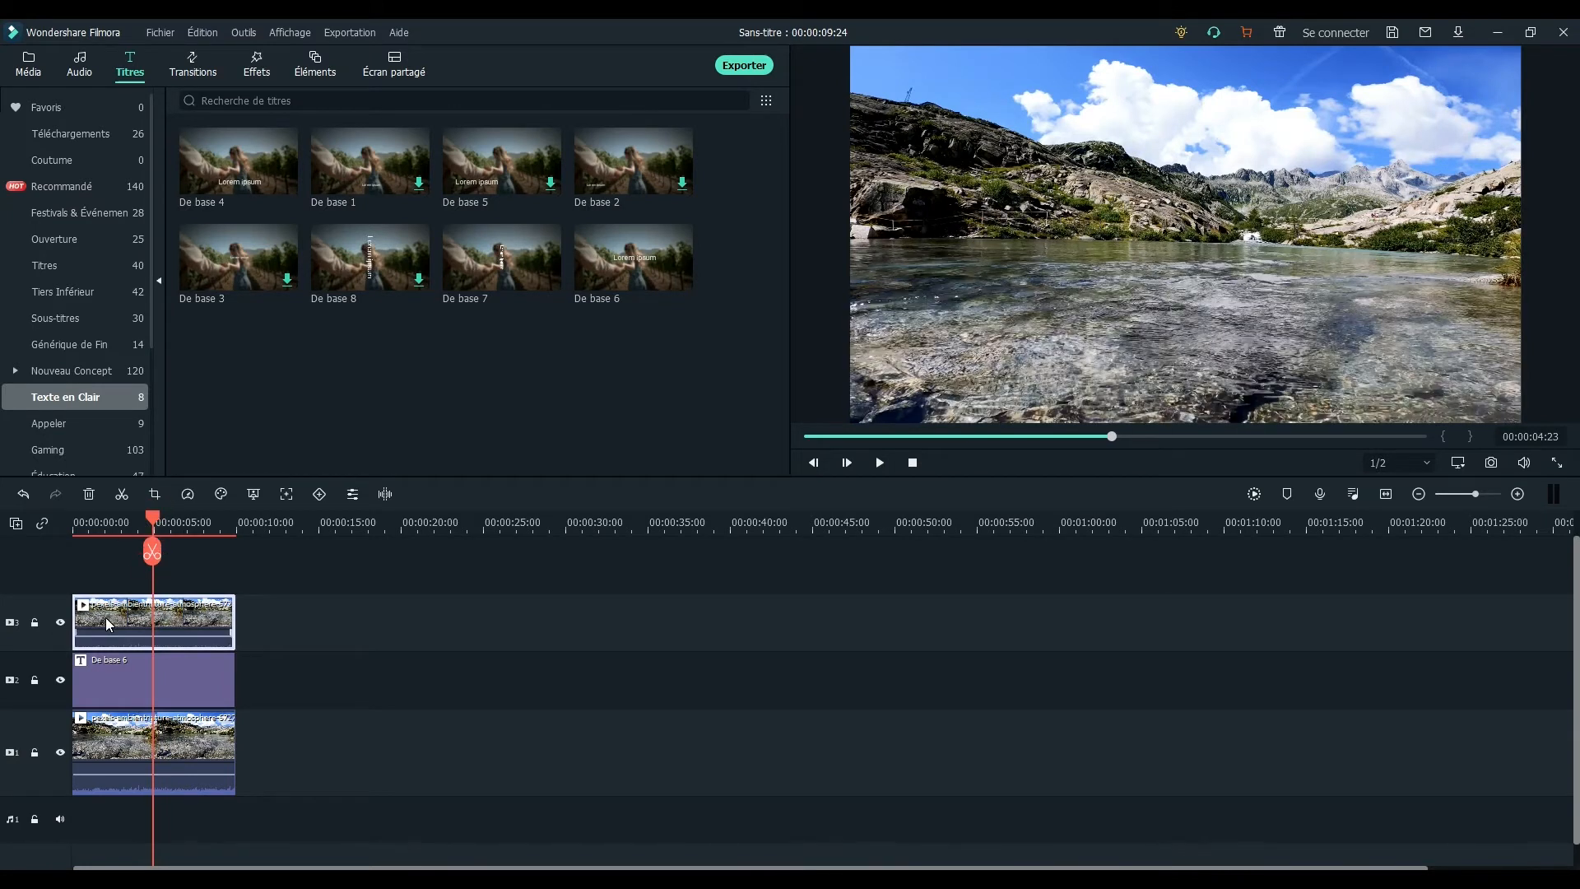
Apply the Masque 1 effect from the Utile category to the duplicate lake clip on the top video track.
click(256, 64)
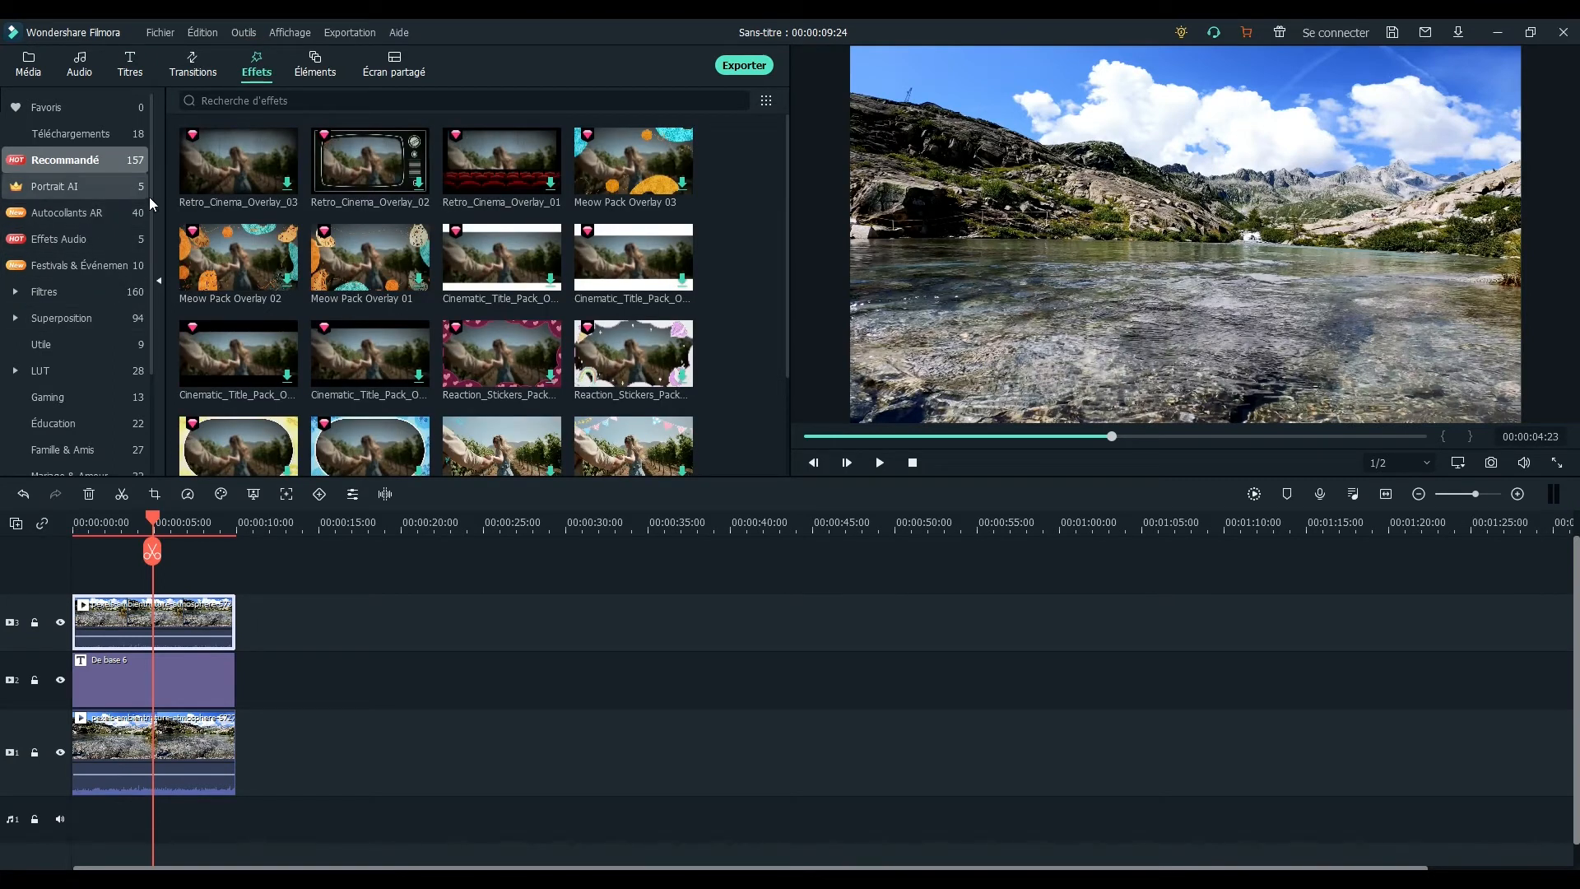
drag(150, 215, 145, 264)
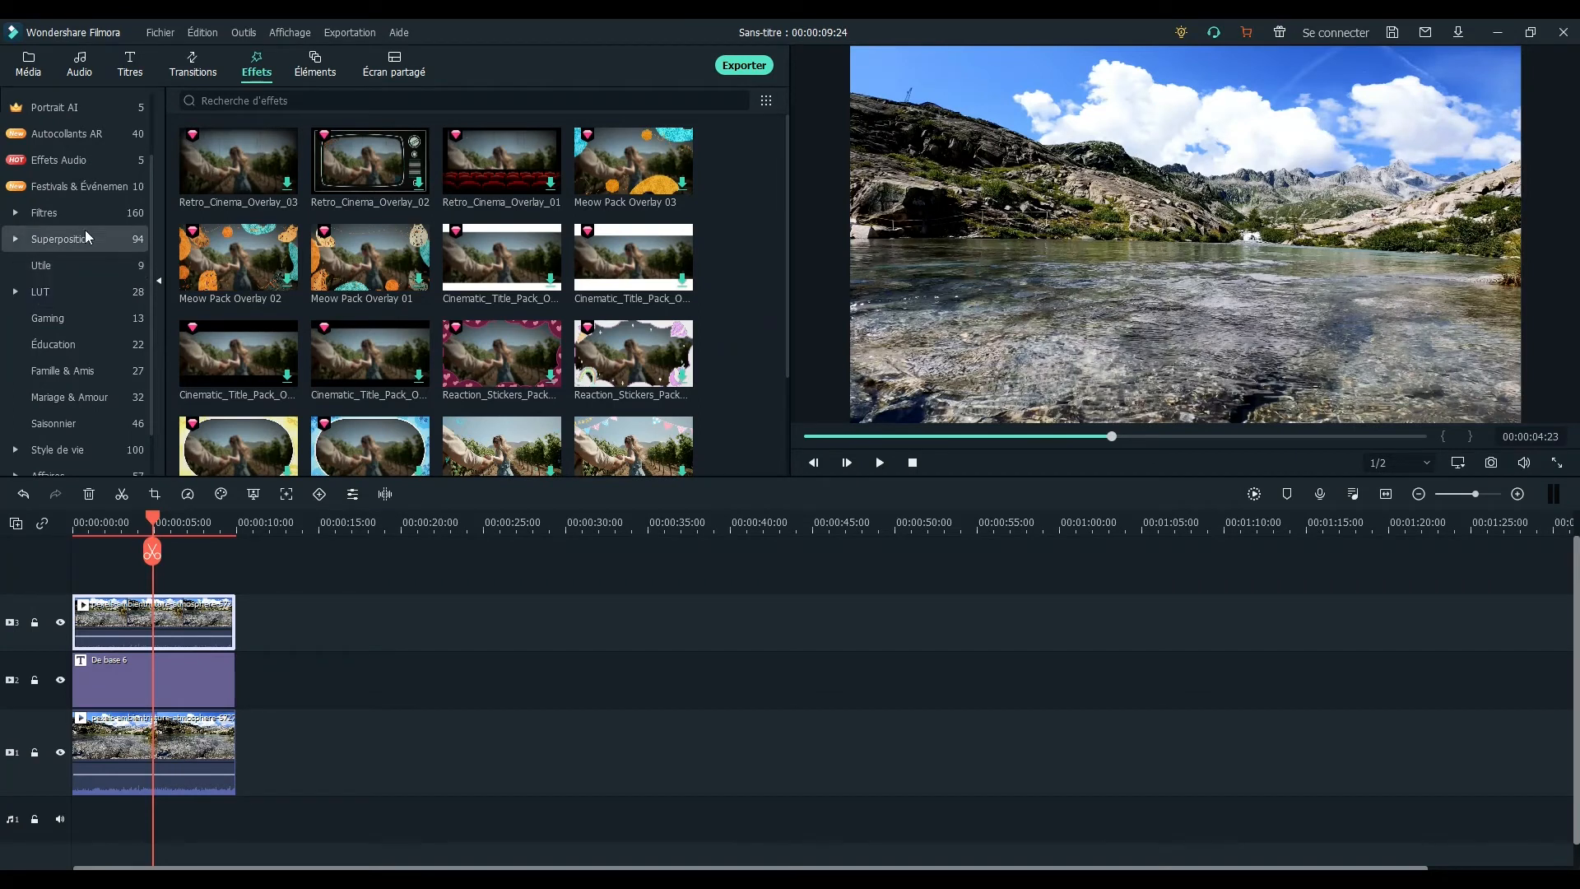
click(42, 265)
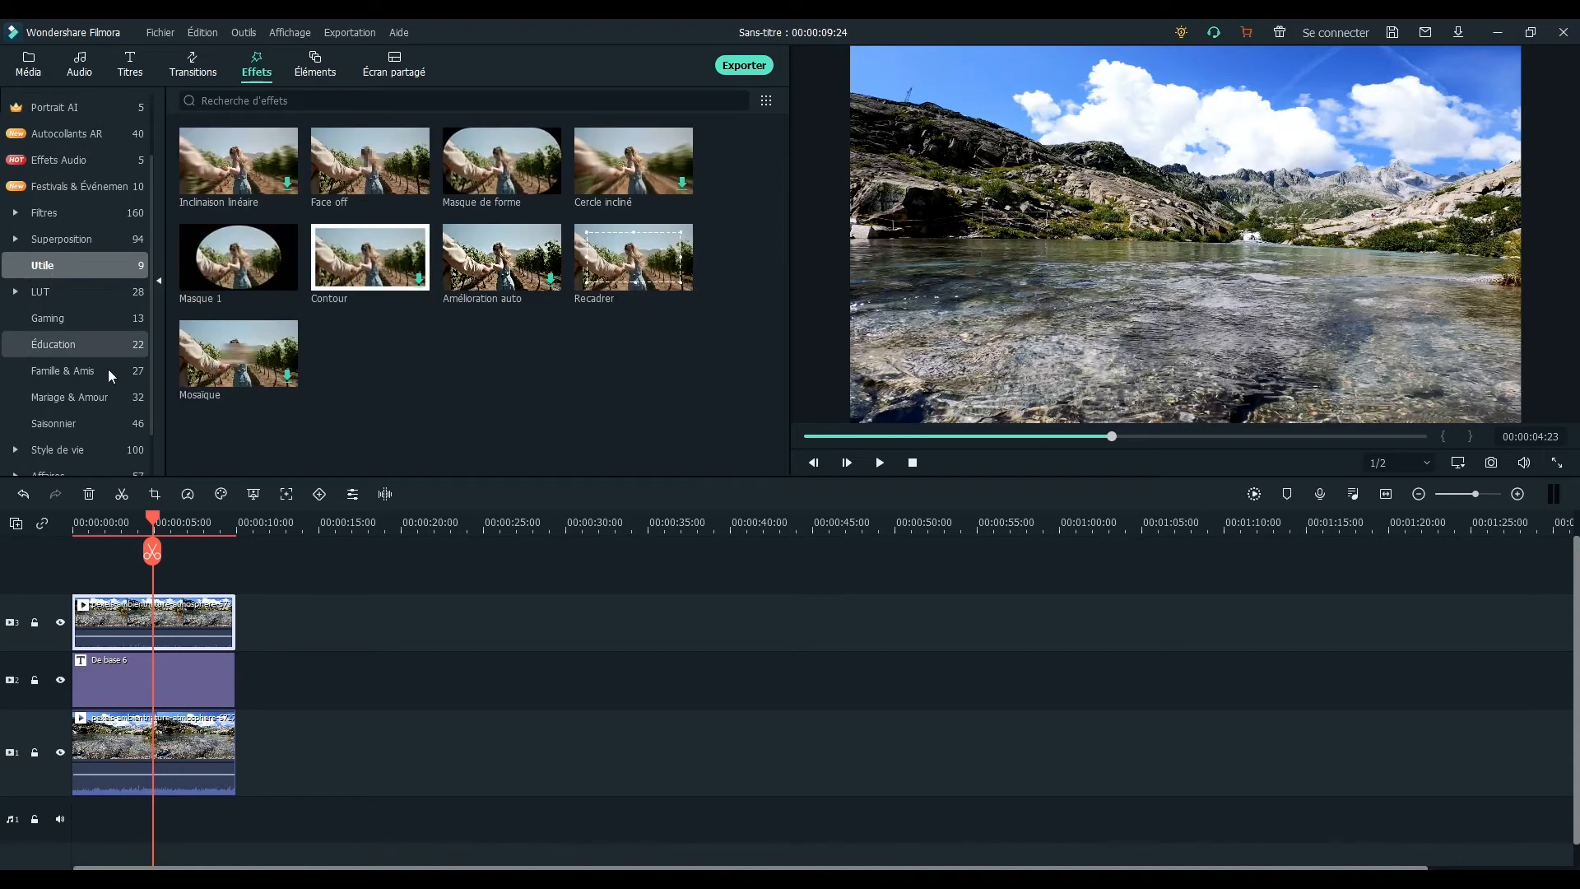
click(229, 264)
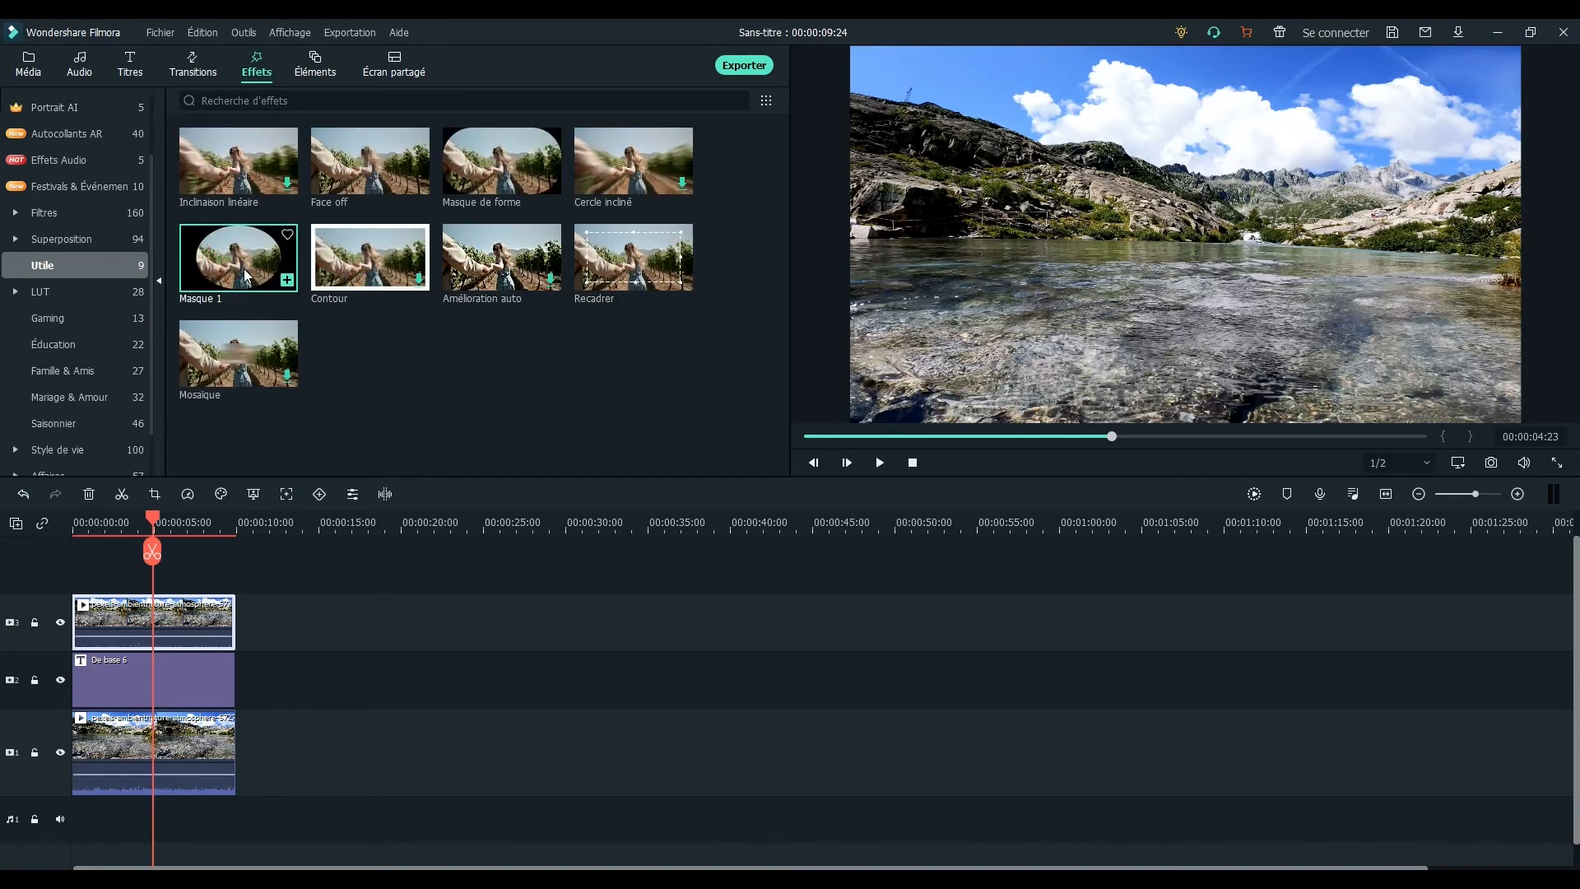
click(235, 273)
drag(235, 263, 112, 614)
drag(112, 614, 114, 615)
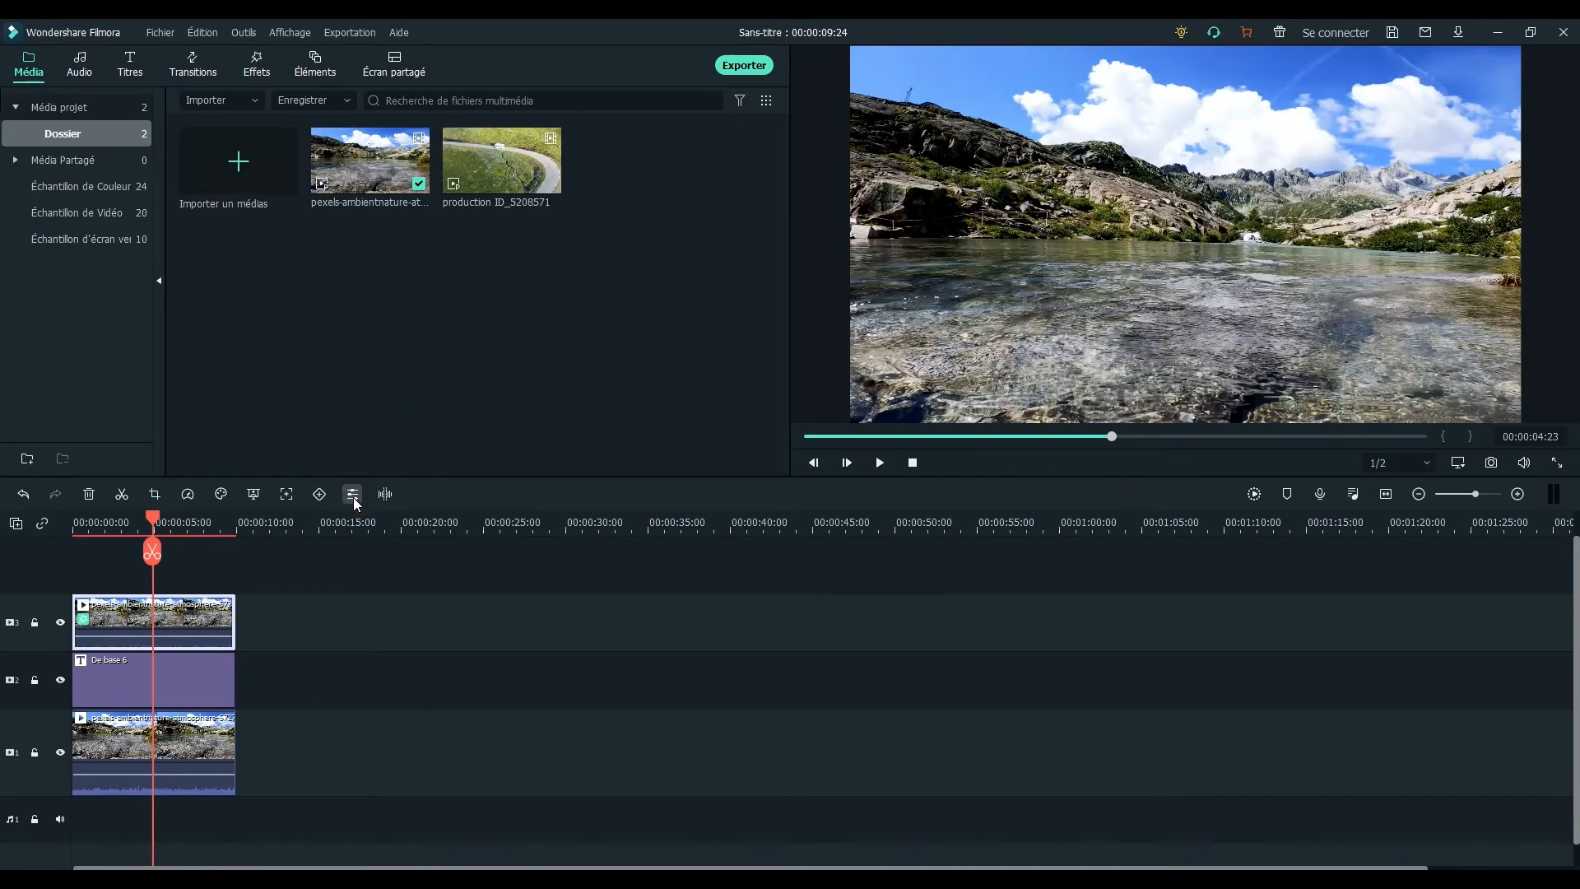
In the duplicate clip's Masque 1 effect settings, choose the rectangular preset mask that covers the upper part of the frame.
click(353, 495)
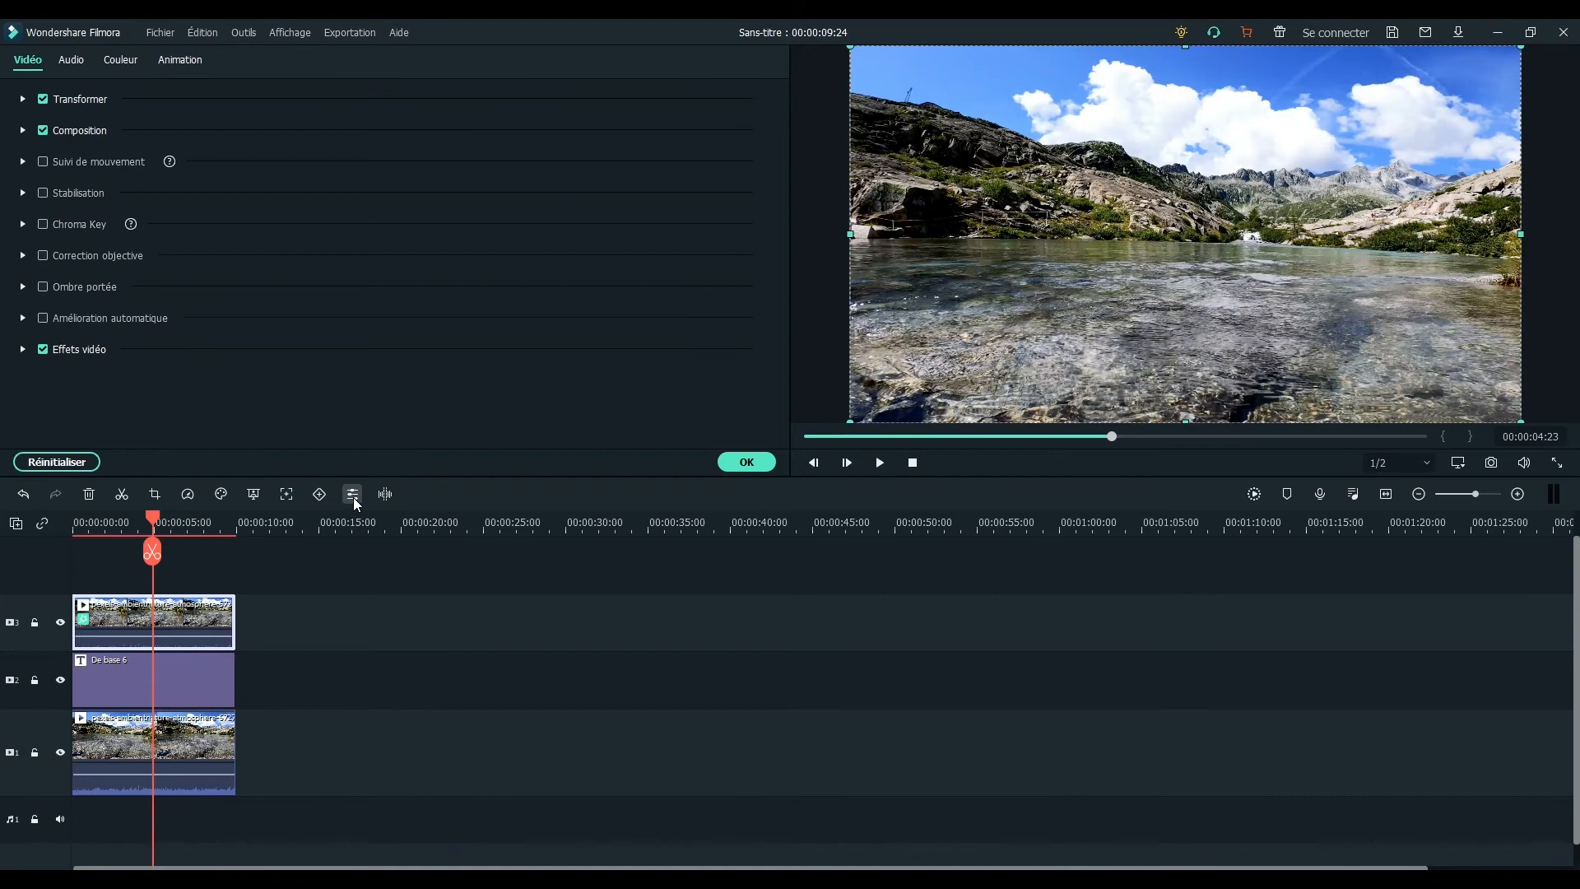
click(23, 349)
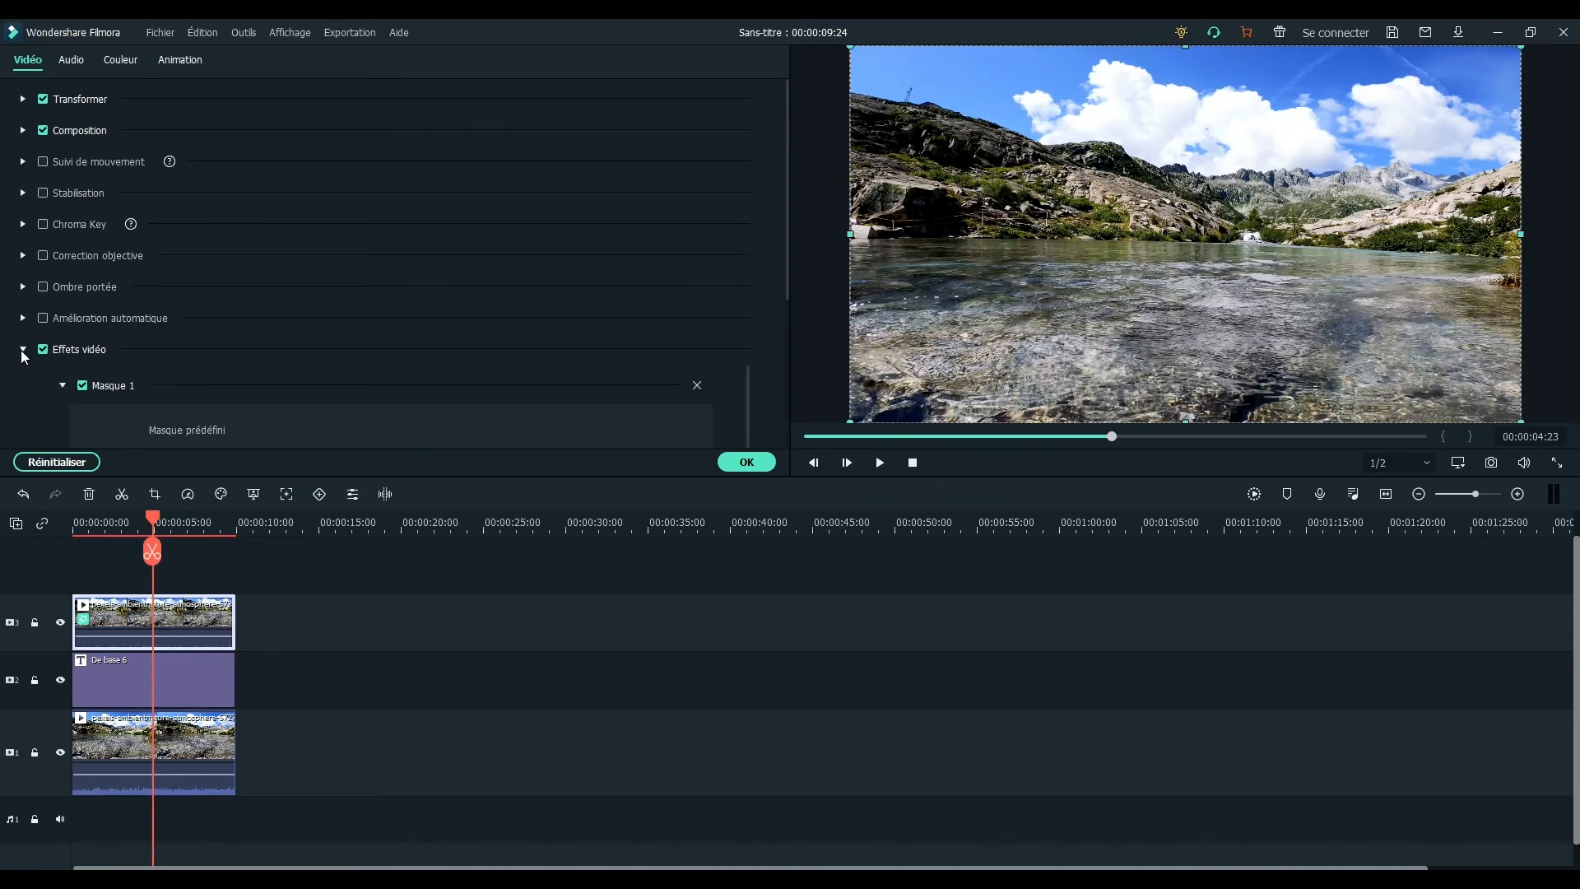
scroll(212, 369, down, 2)
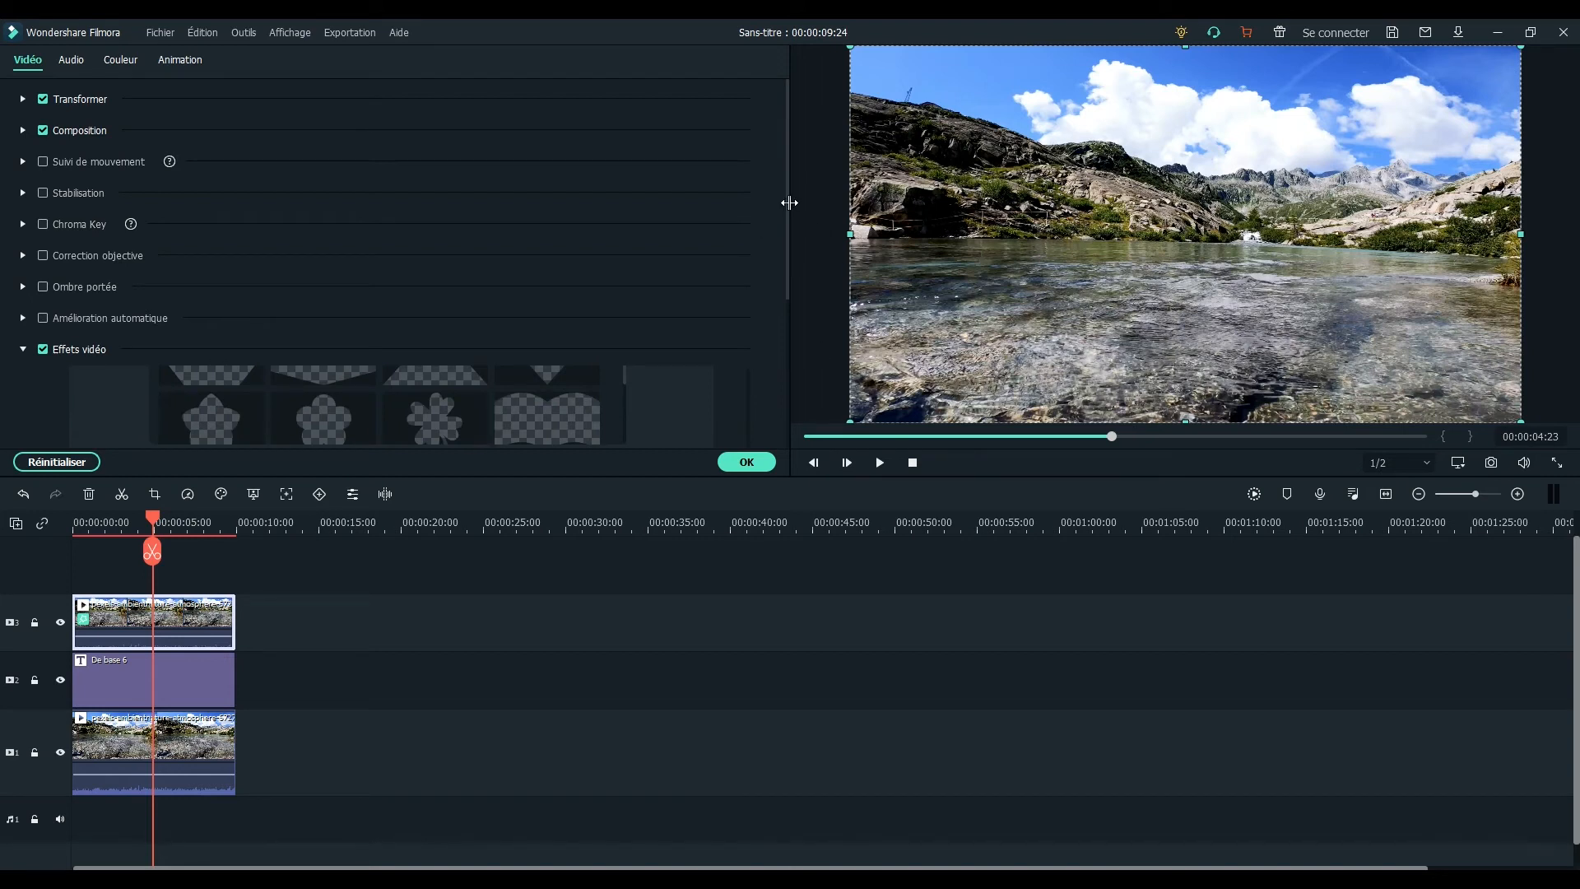
drag(787, 202, 779, 323)
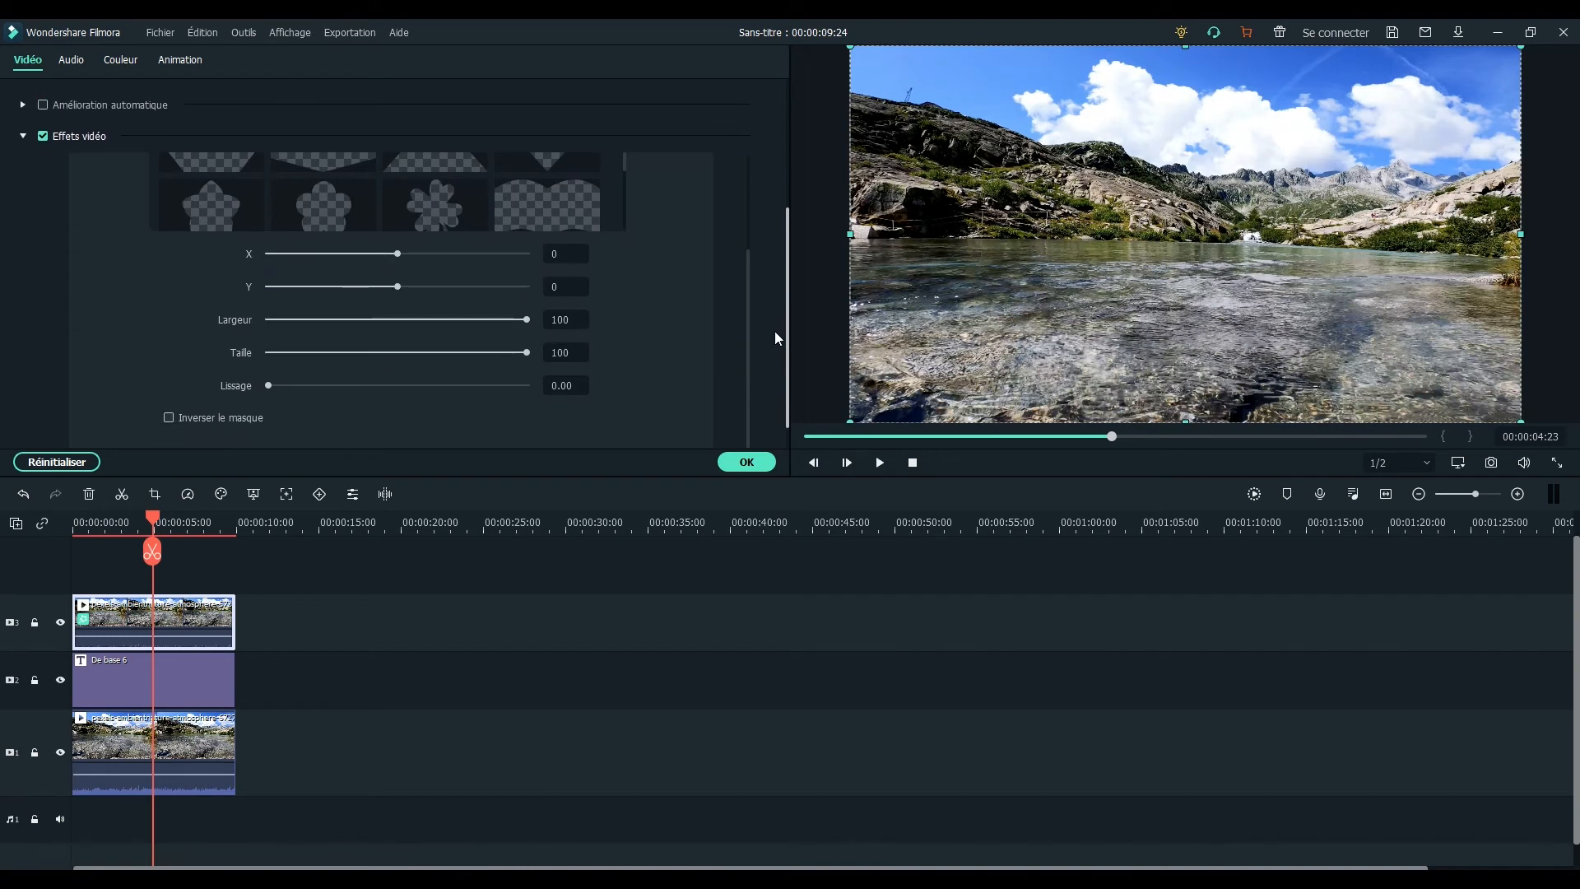
scroll(668, 345, up, 2)
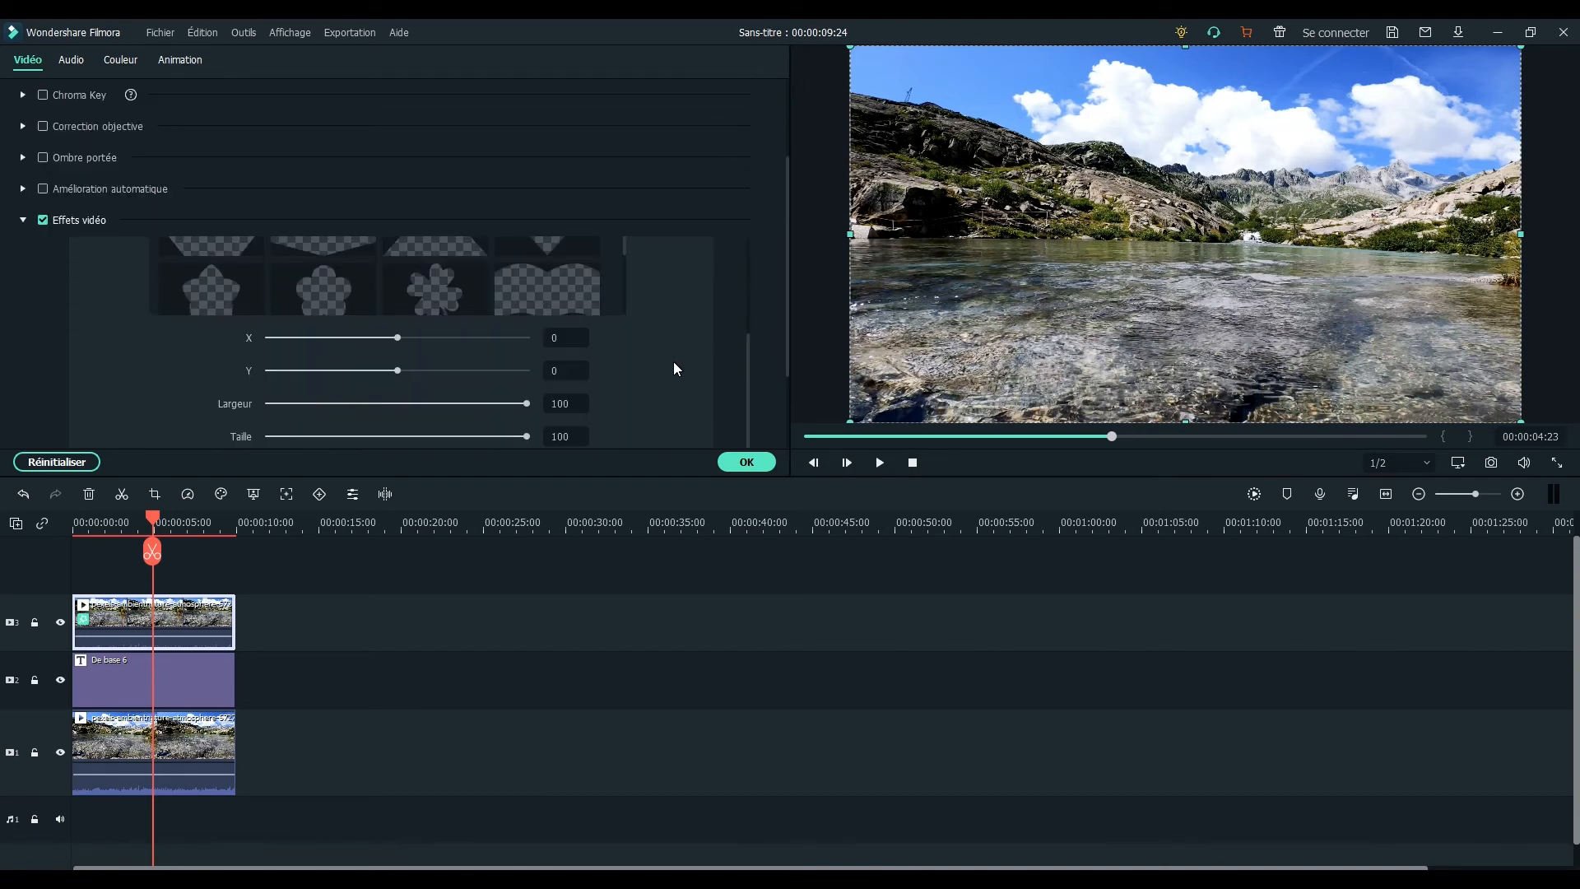
scroll(729, 359, up, 2)
click(625, 378)
drag(625, 377, 622, 425)
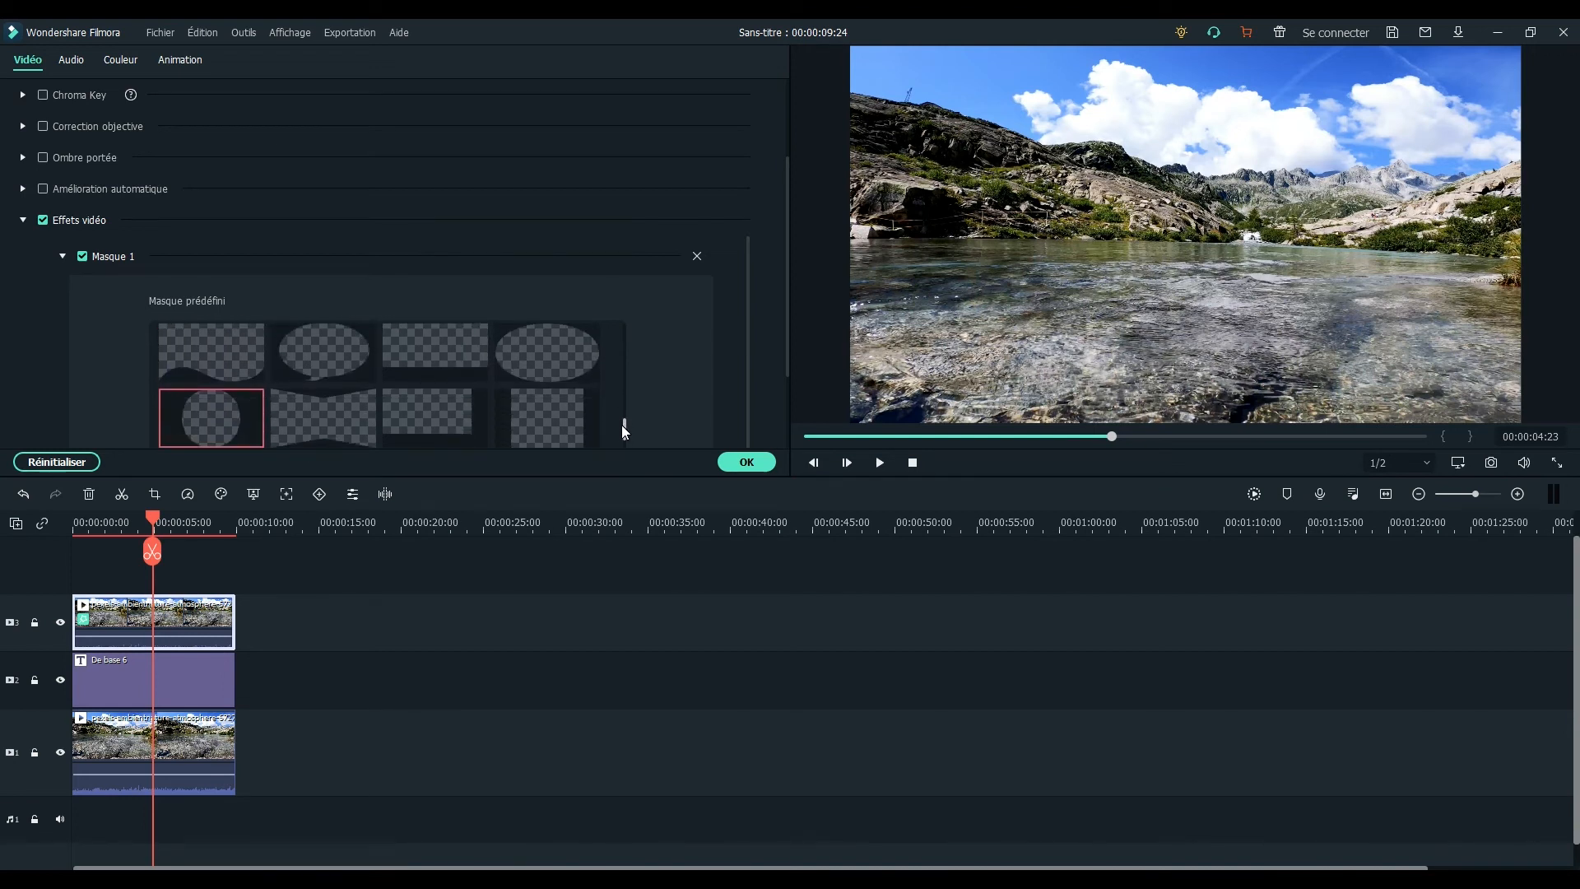
click(442, 360)
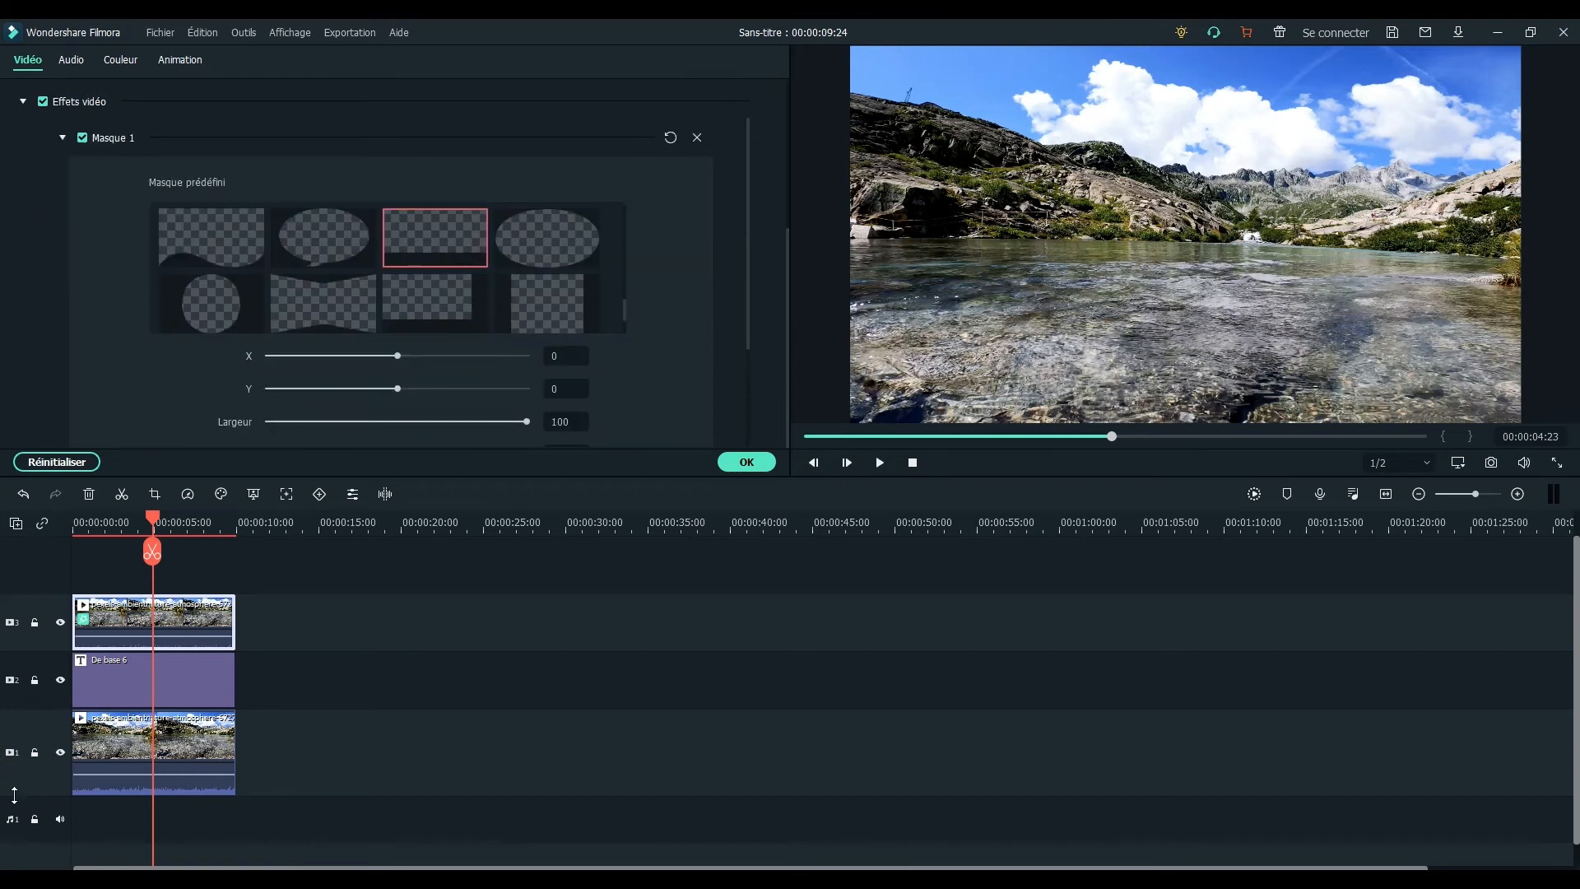
Hide the original clip's track and move the duplicate's mask edge to the waterline with a Y value of 115.
click(61, 753)
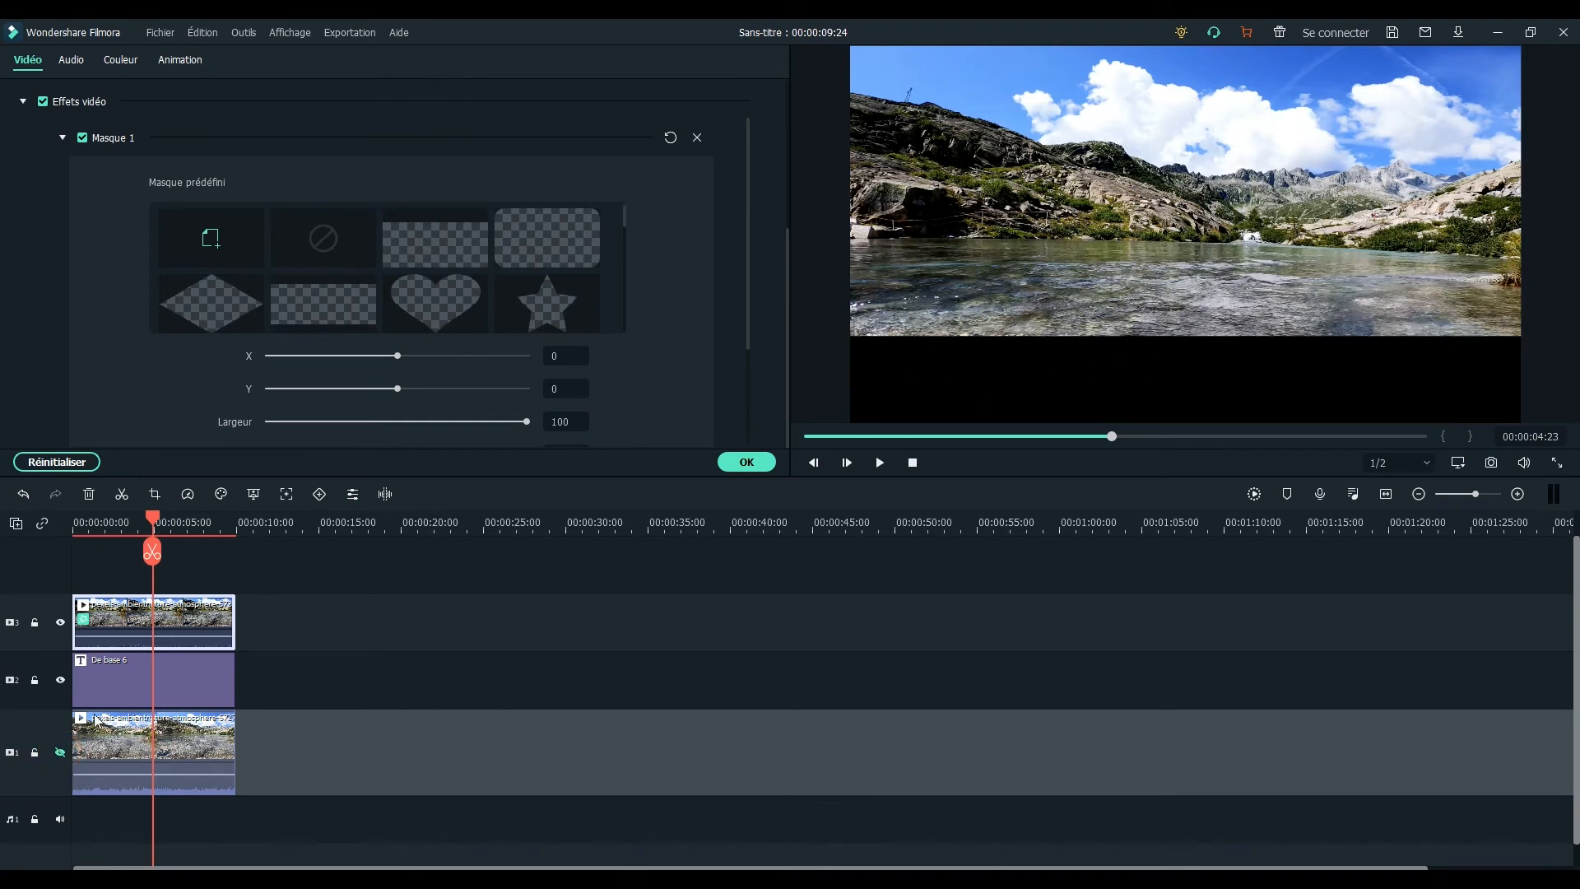
click(167, 622)
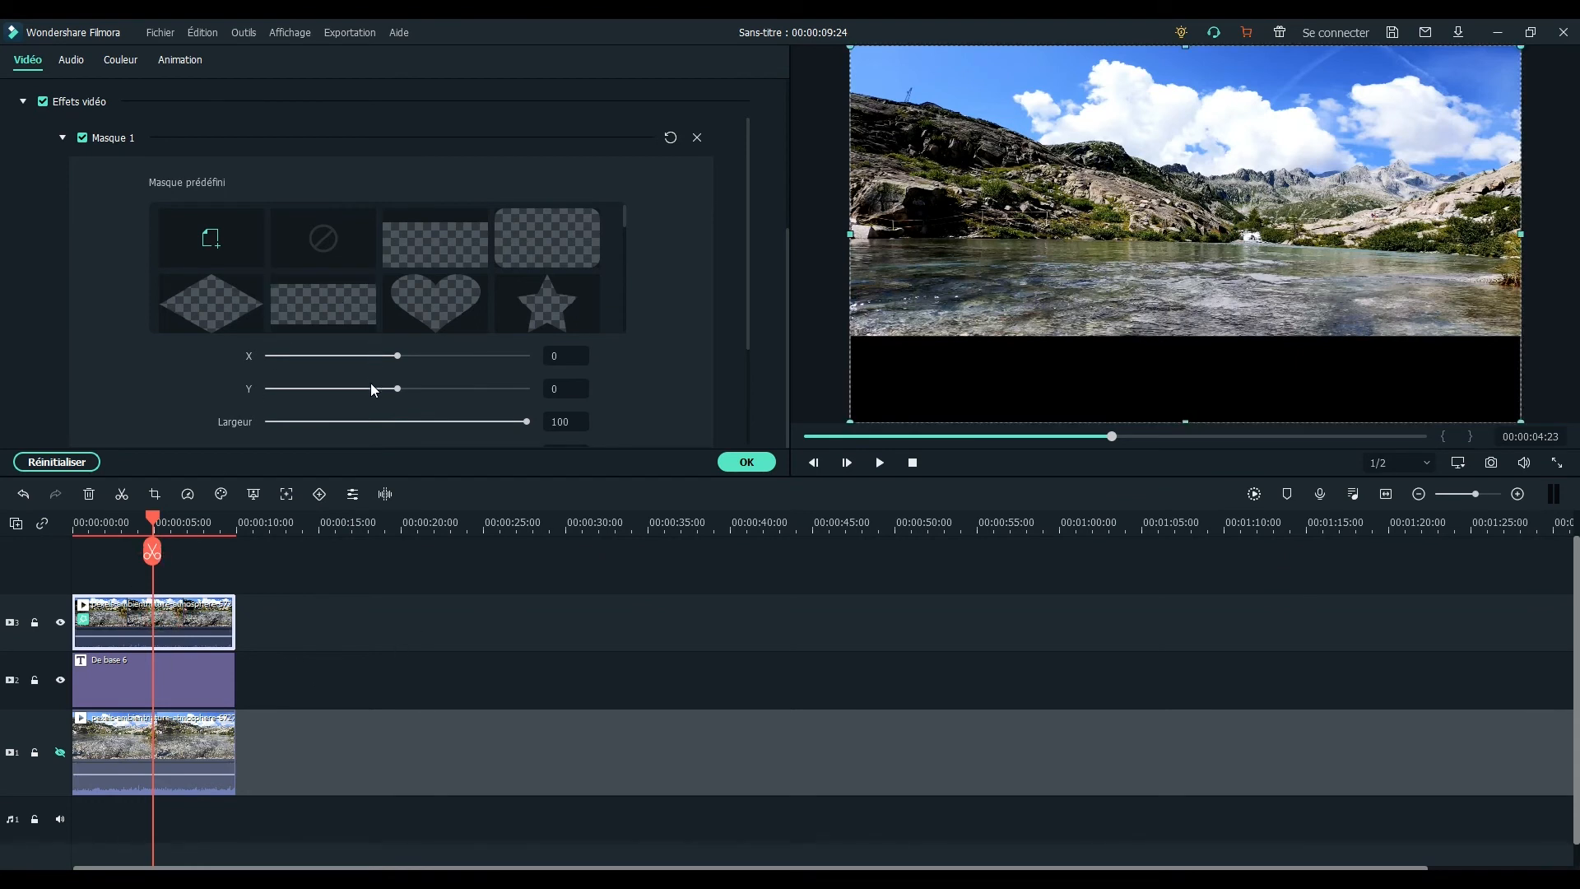
drag(398, 388, 412, 388)
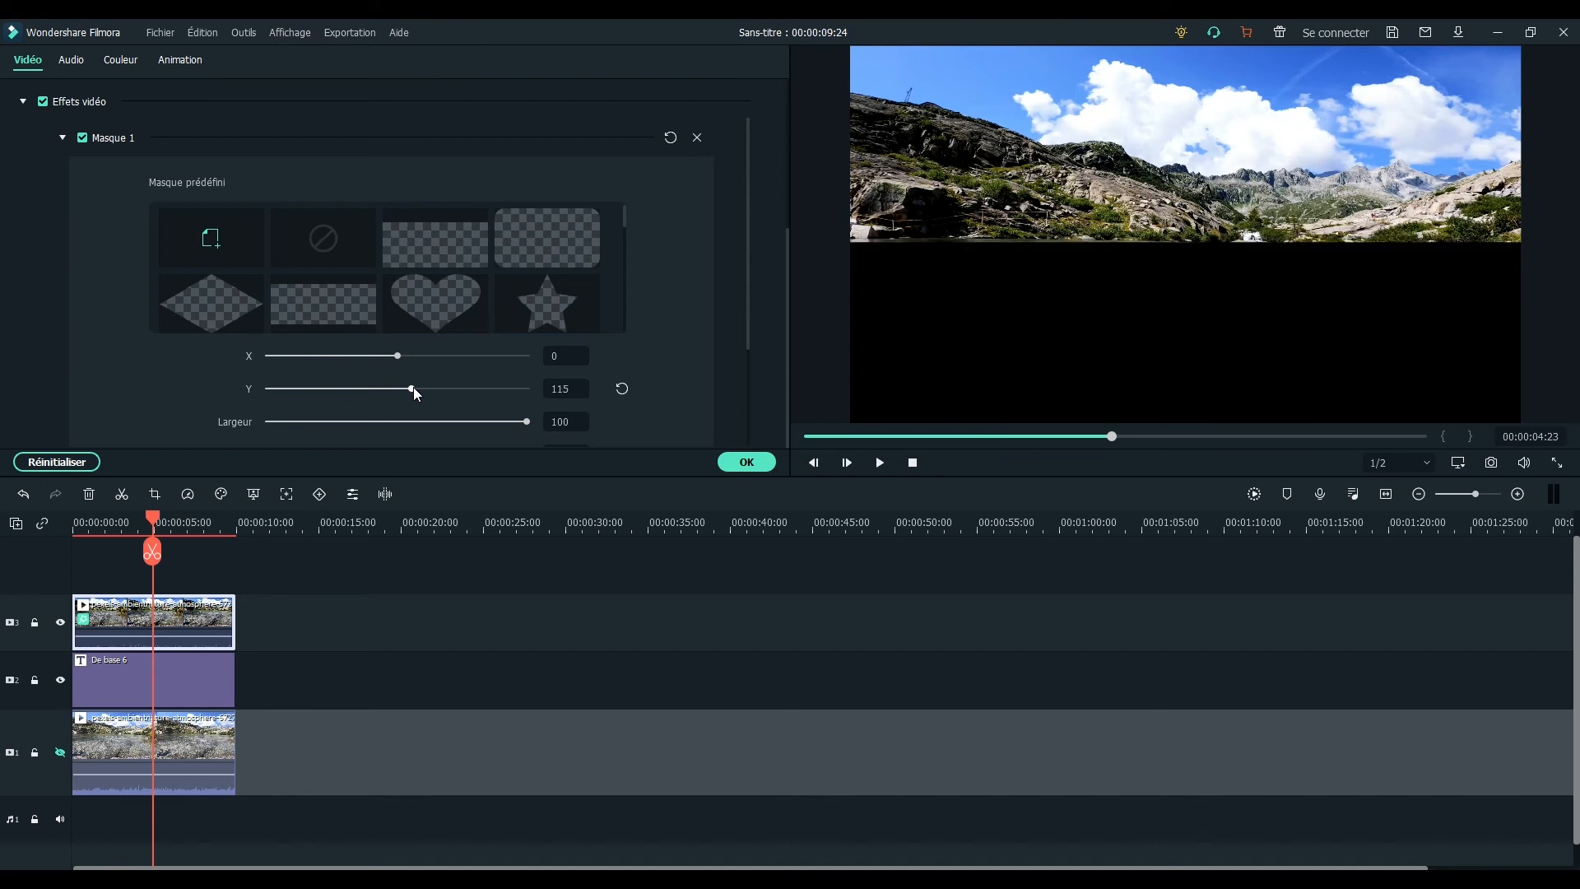
Invert the mask and fine-tune its edge at the shoreline with Y 119 and a smoothing (Lissage) of 19.43.
scroll(413, 387, down, 2)
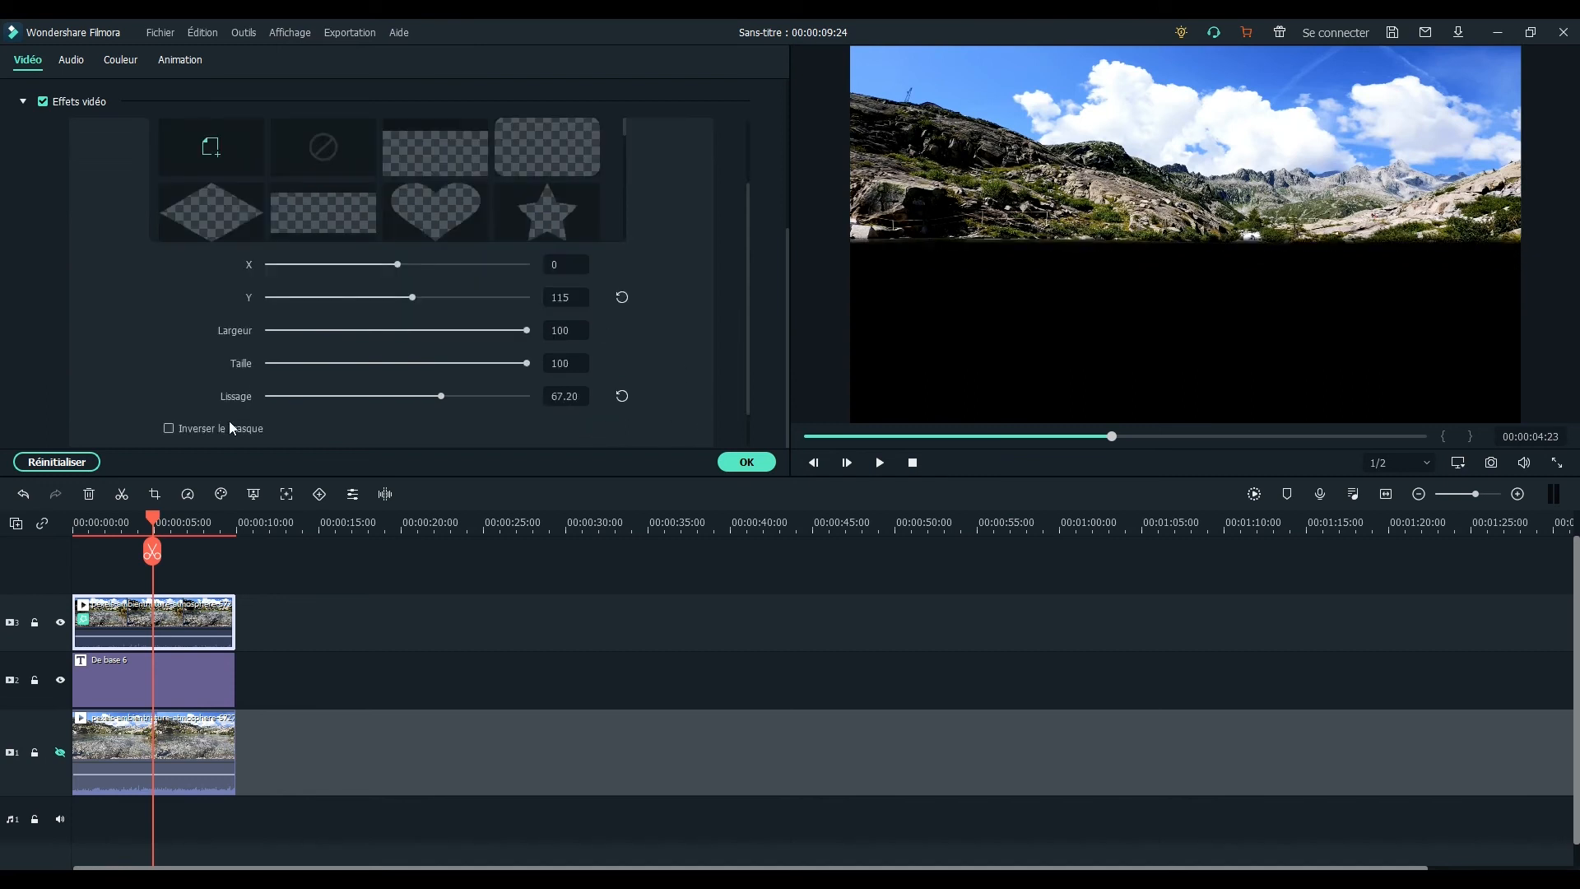
click(168, 429)
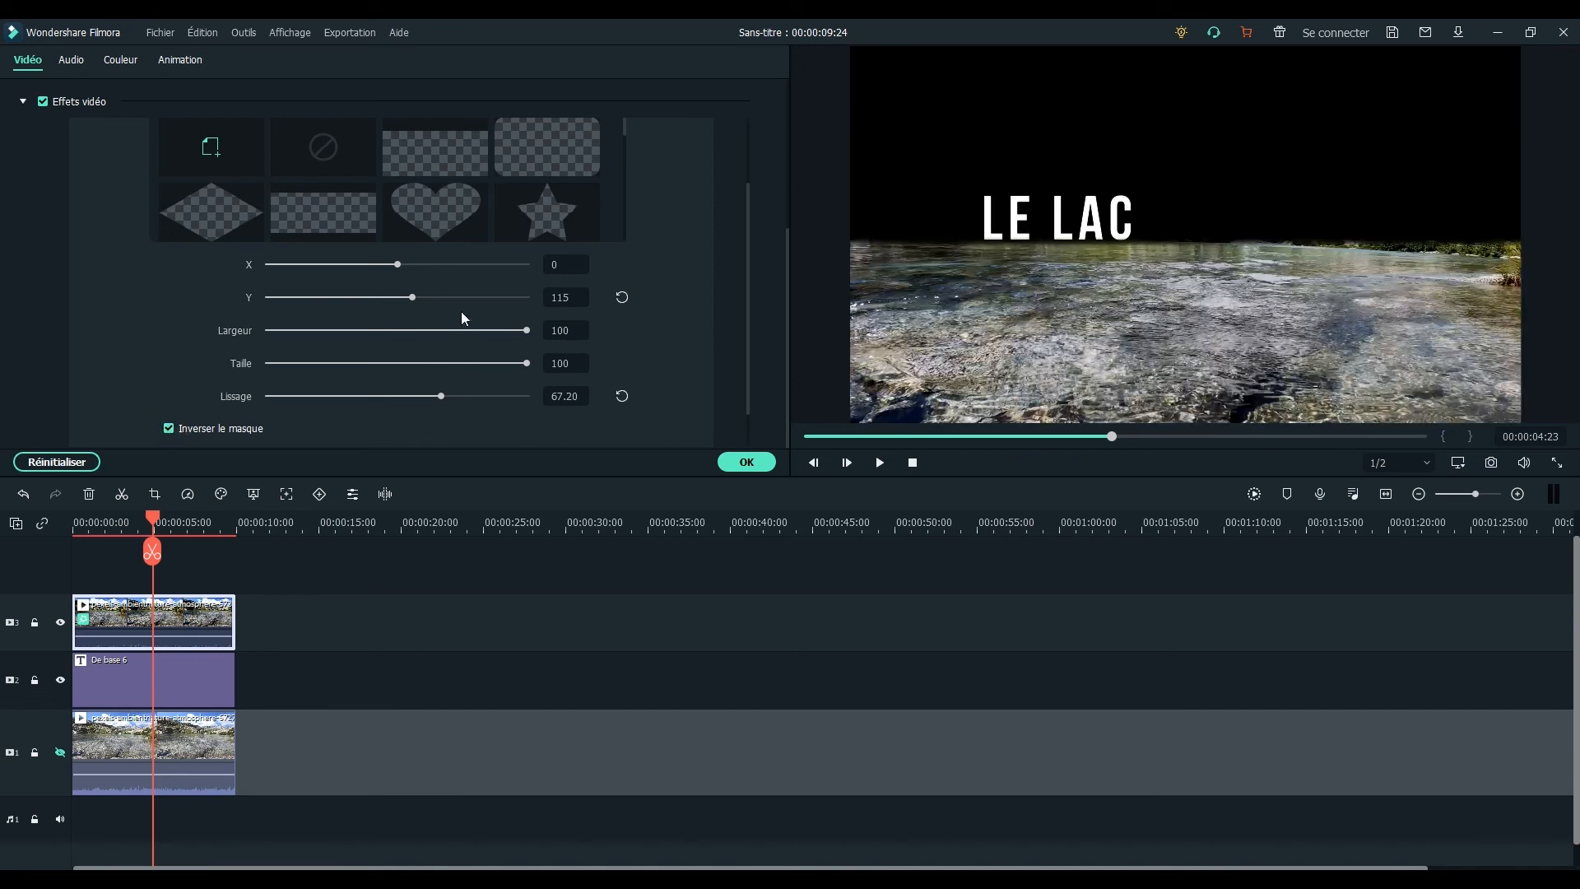
click(412, 298)
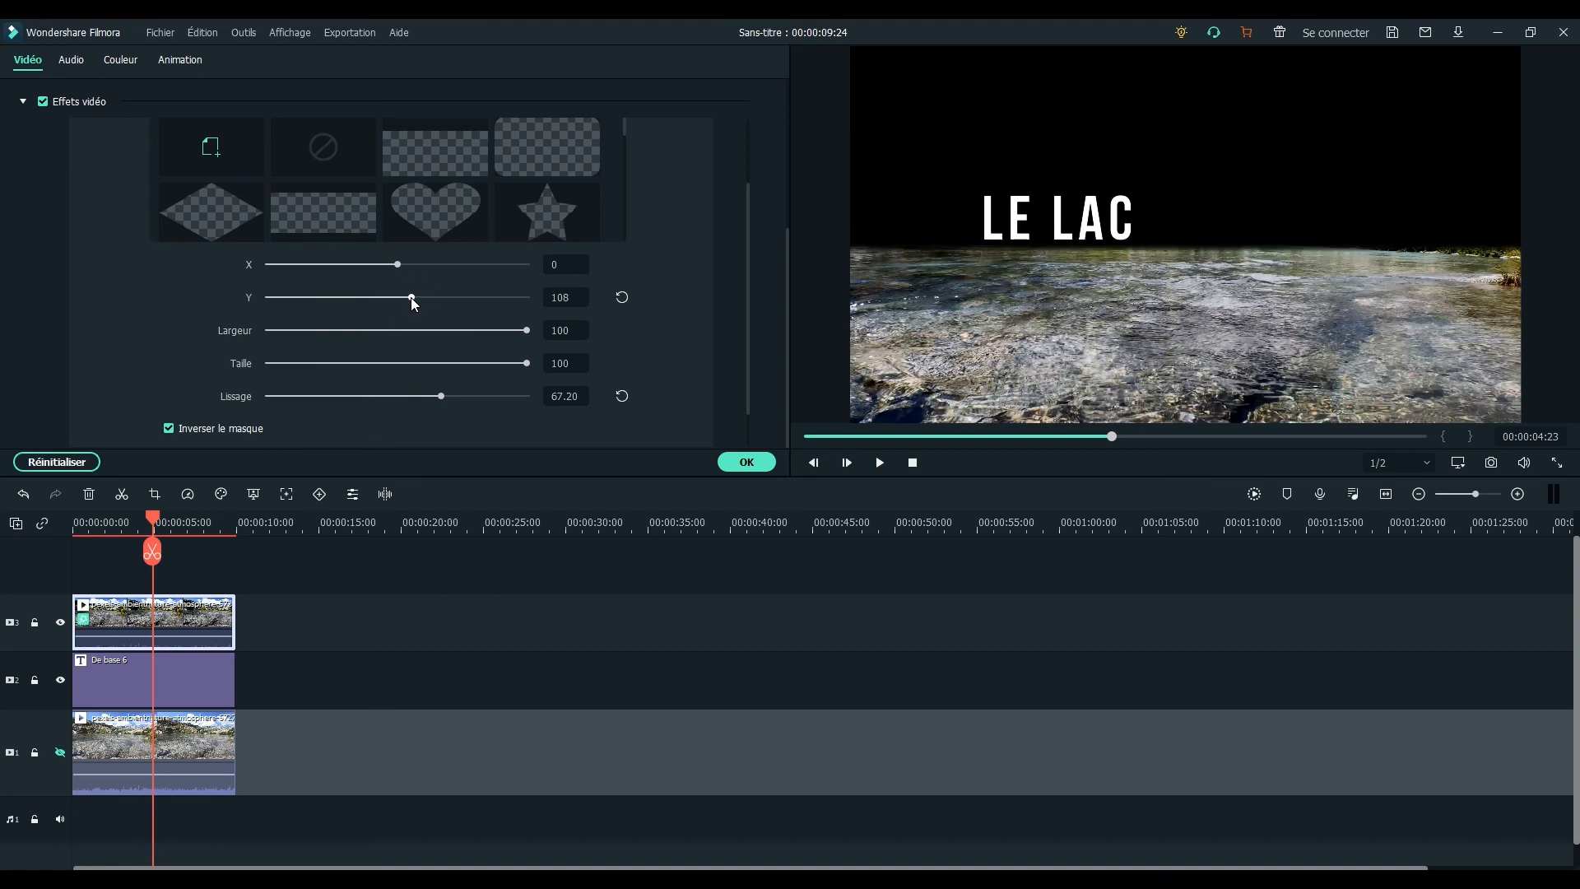
click(411, 298)
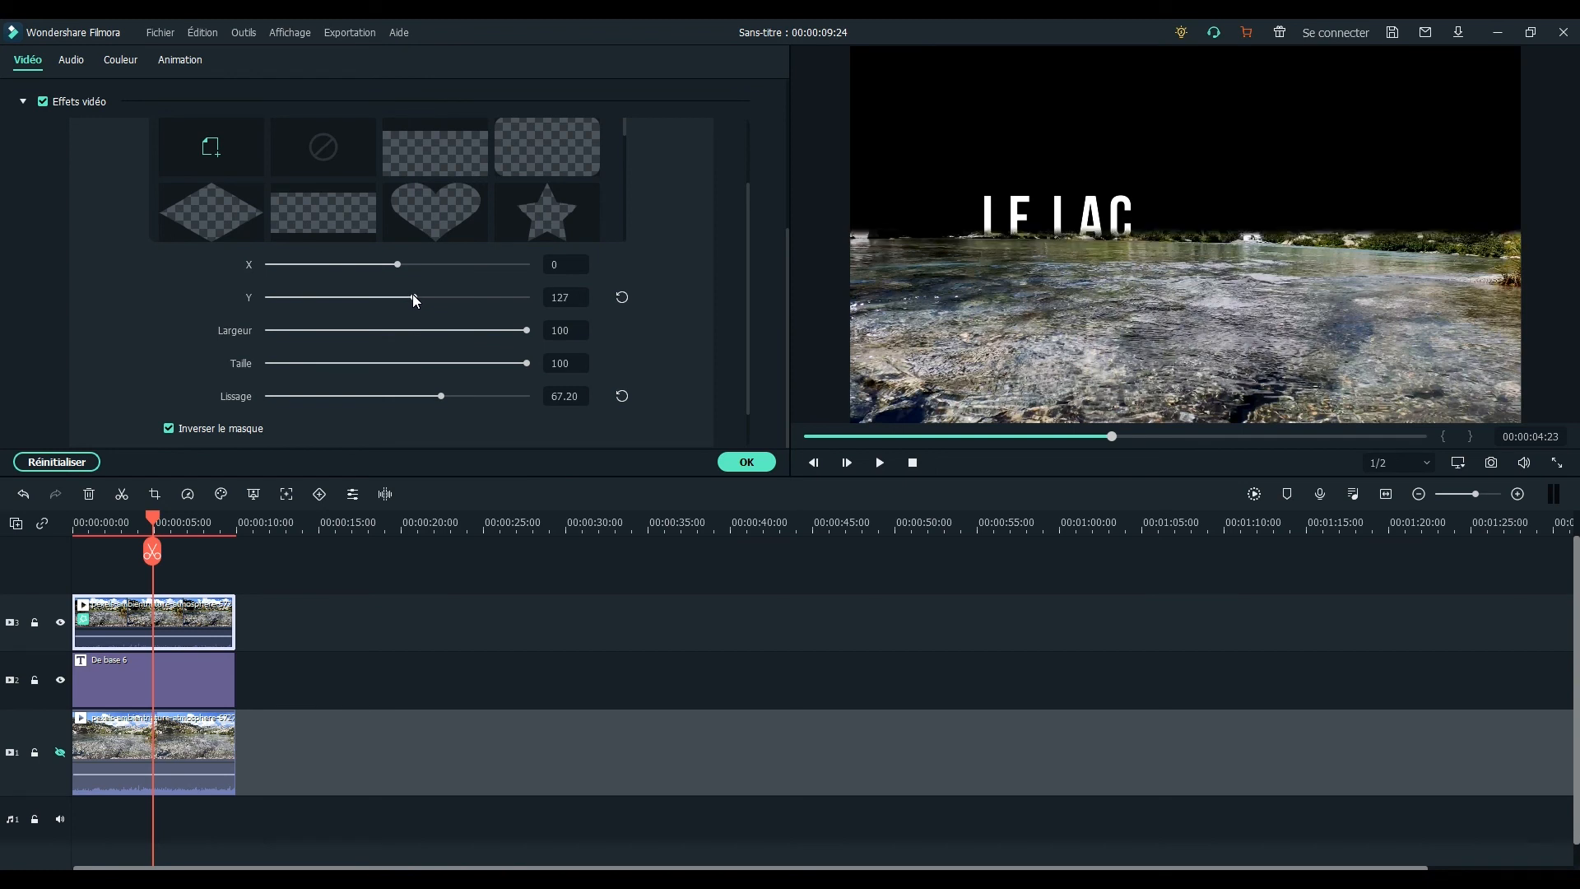
click(413, 298)
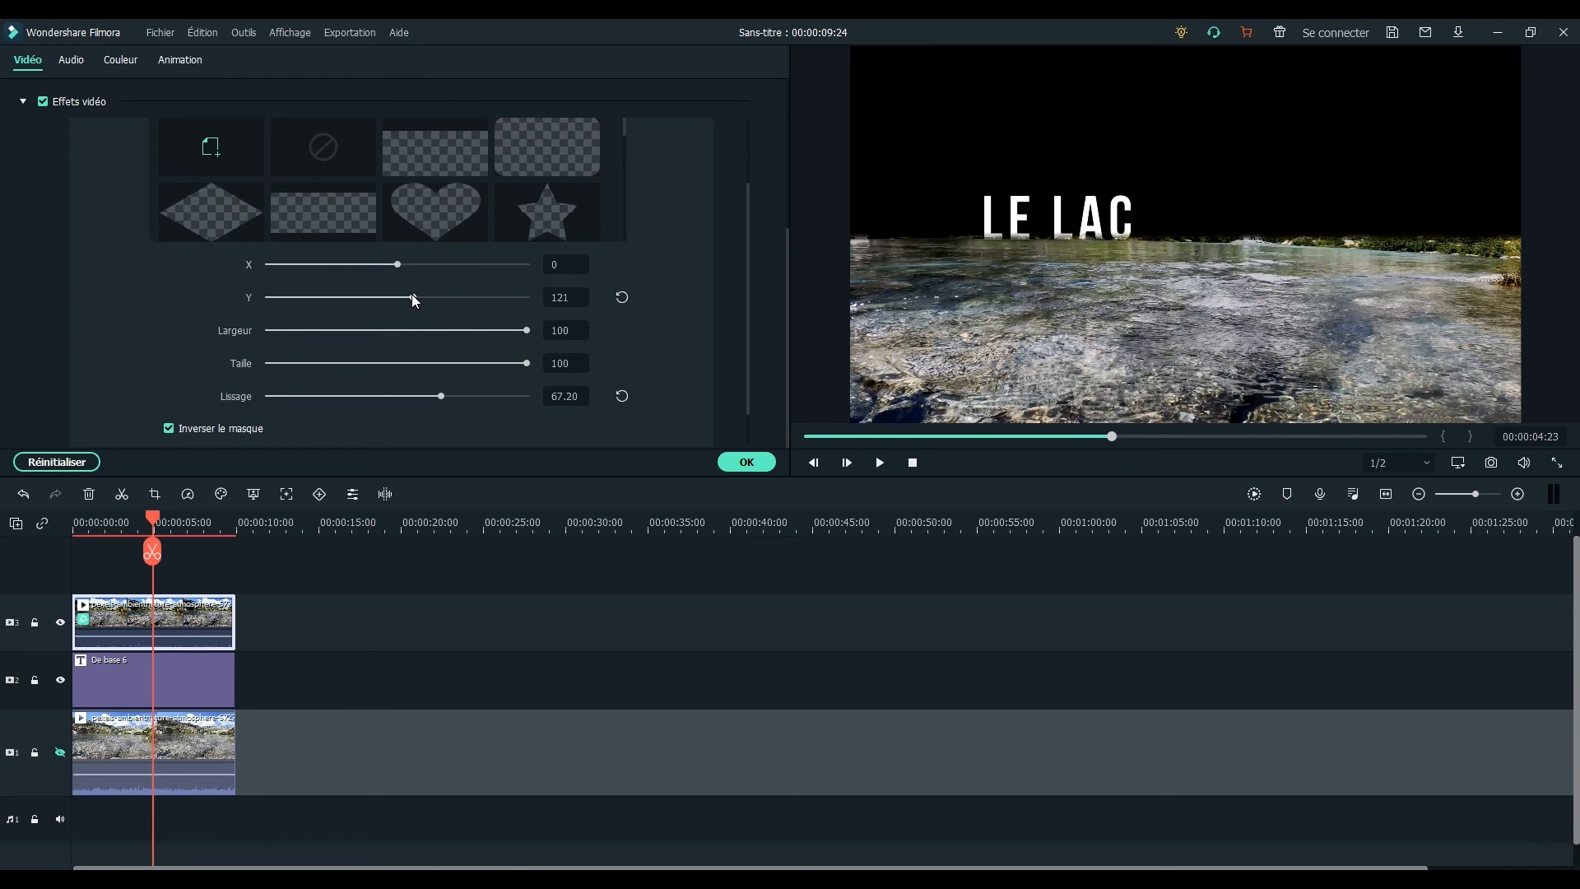
drag(413, 297, 414, 298)
scroll(411, 293, down, 1)
Show the original lake clip's track again and play the title animation from the start of the timeline.
click(61, 752)
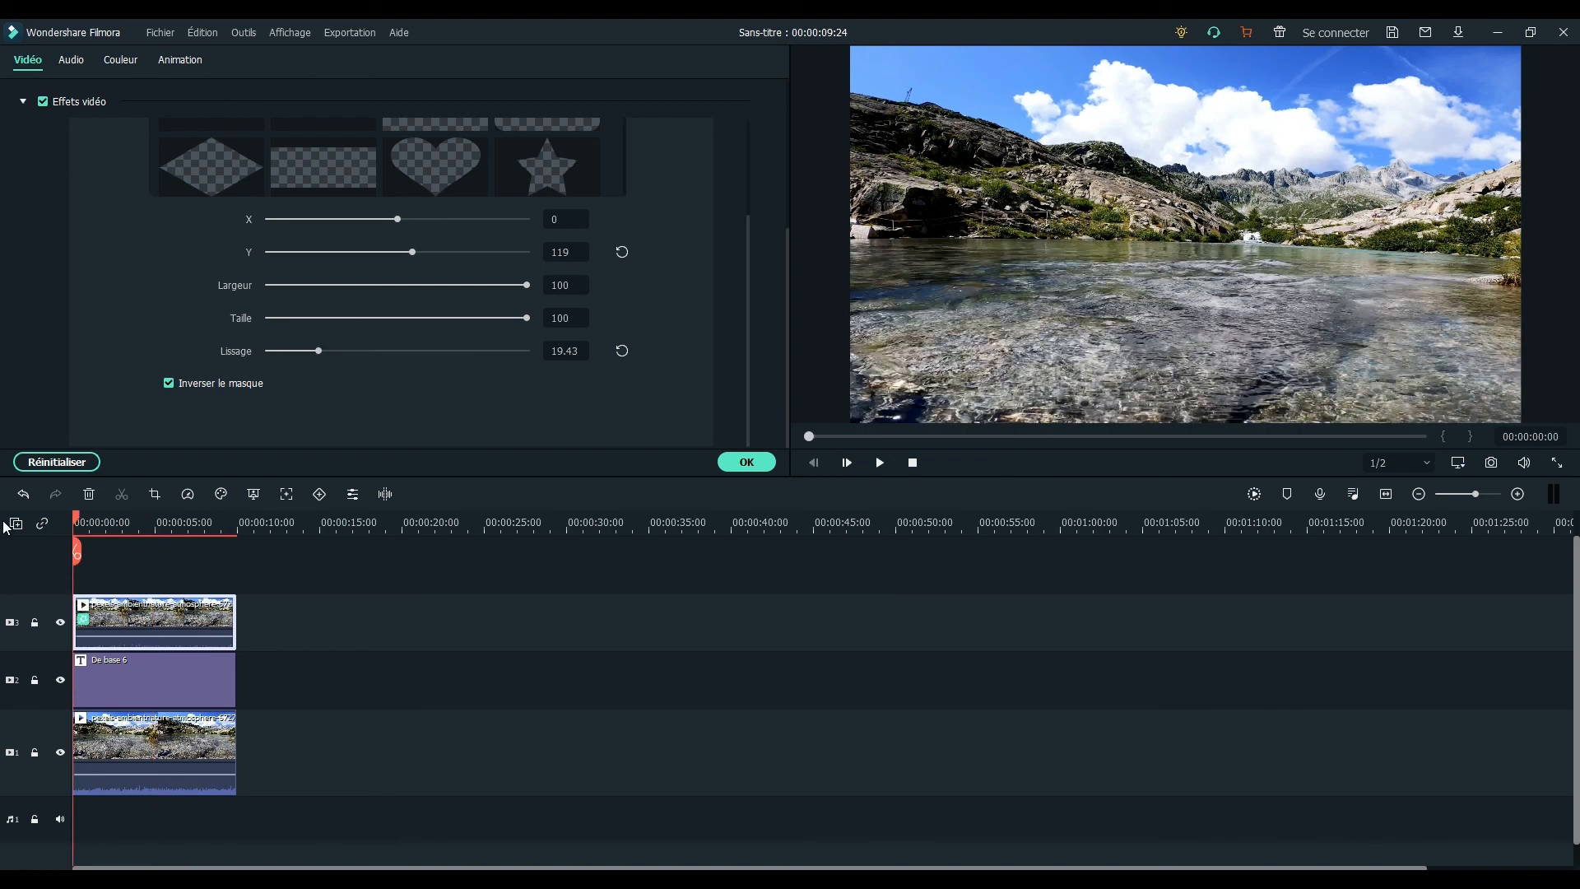
key(space)
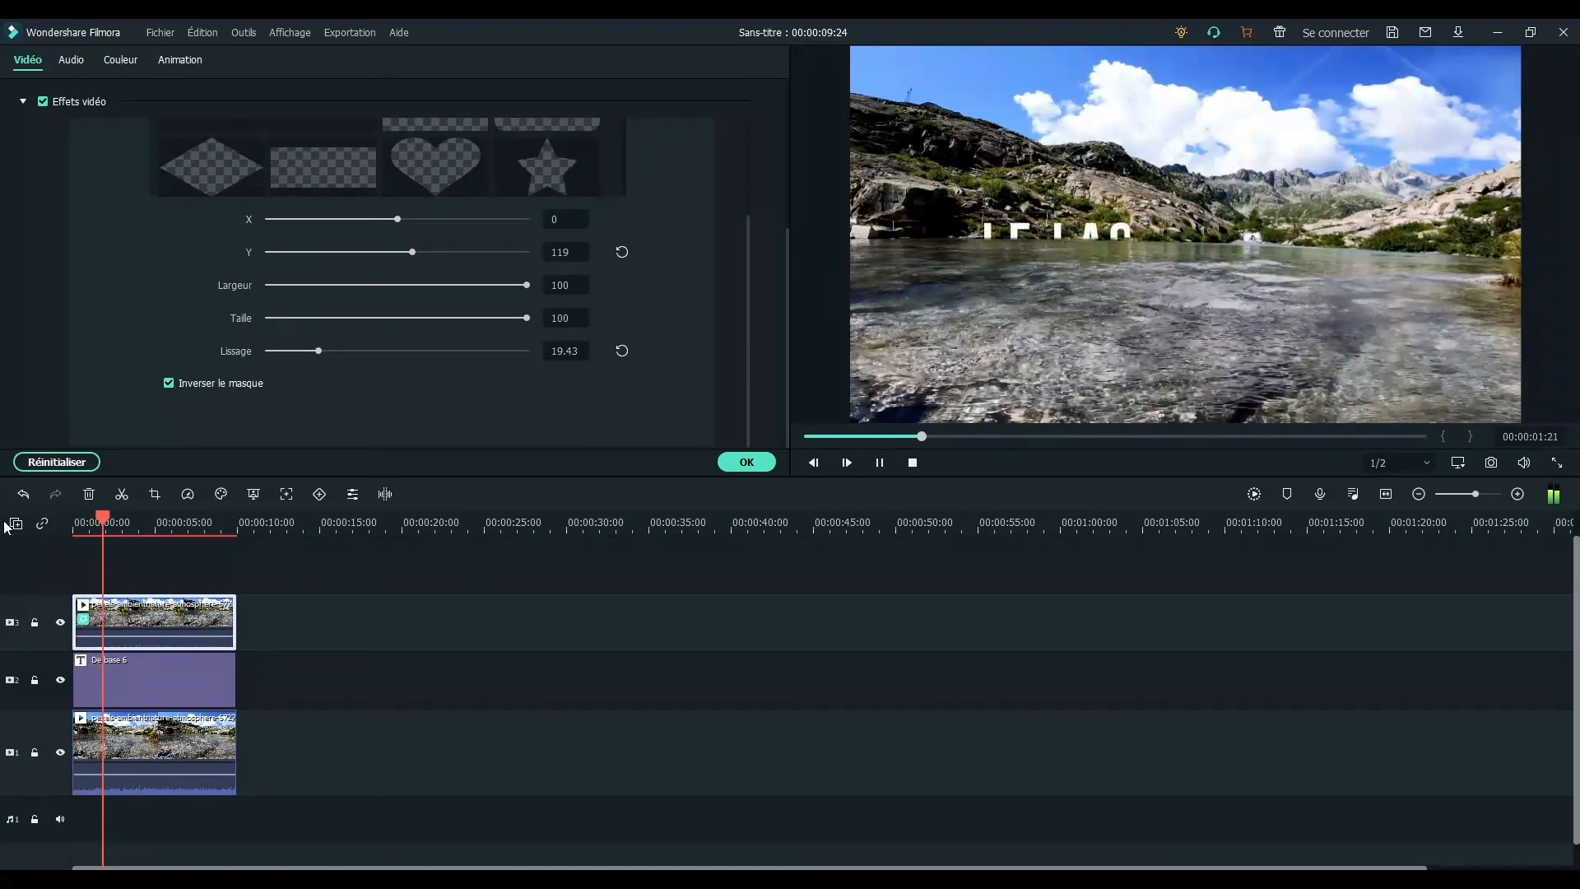